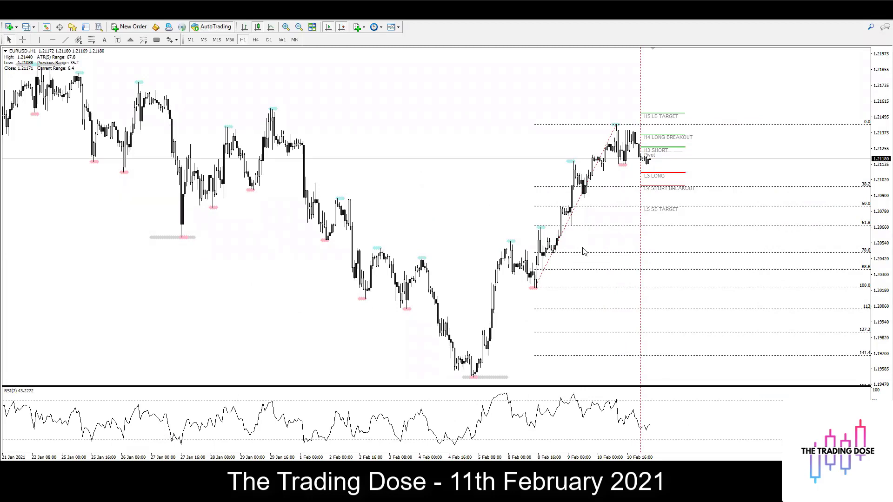
Draw a rising trendline over the 9 and 10 February EURUSD highs and a falling one across the matching RSI peaks.
key("ctrl+F6")
left_click(255, 40)
left_click(66, 39)
left_click_drag(563, 172, 627, 121)
left_click_drag(566, 392, 619, 400)
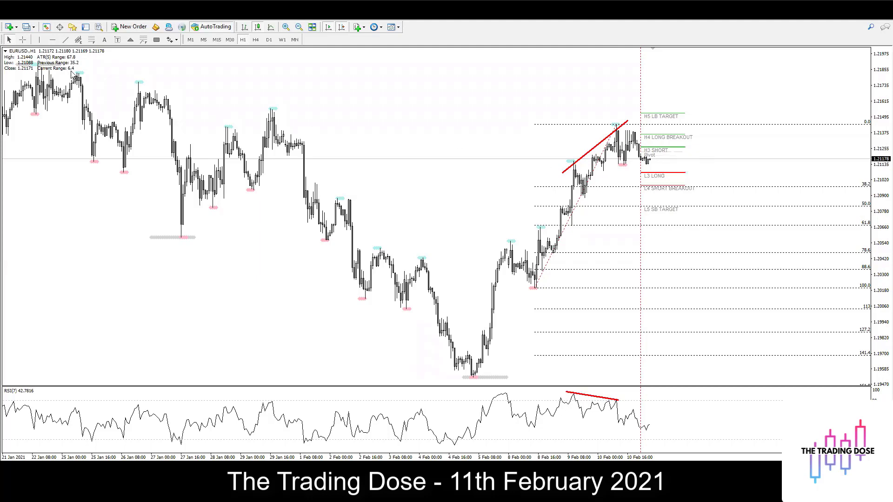
Add a horizontal line at the 61.8 Fibonacci level, 1.20671, and check it against the H4 timeframe.
left_click(53, 40)
left_click(591, 226)
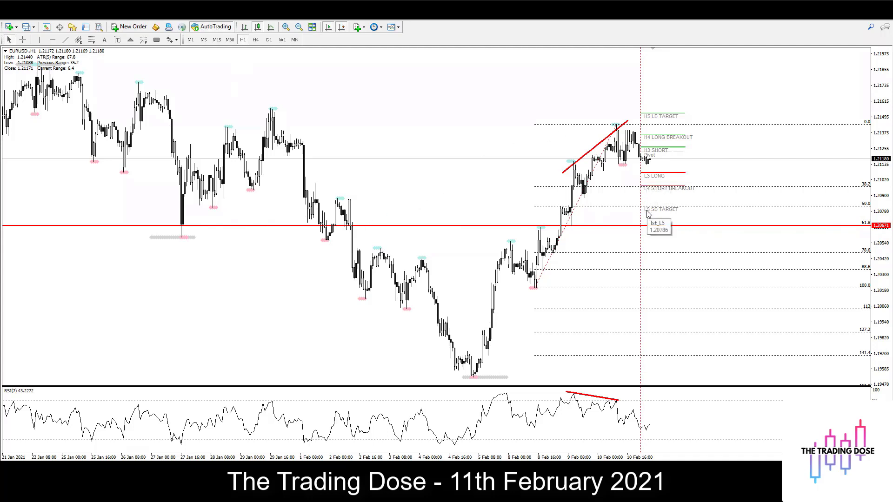
left_click(255, 40)
left_click(243, 40)
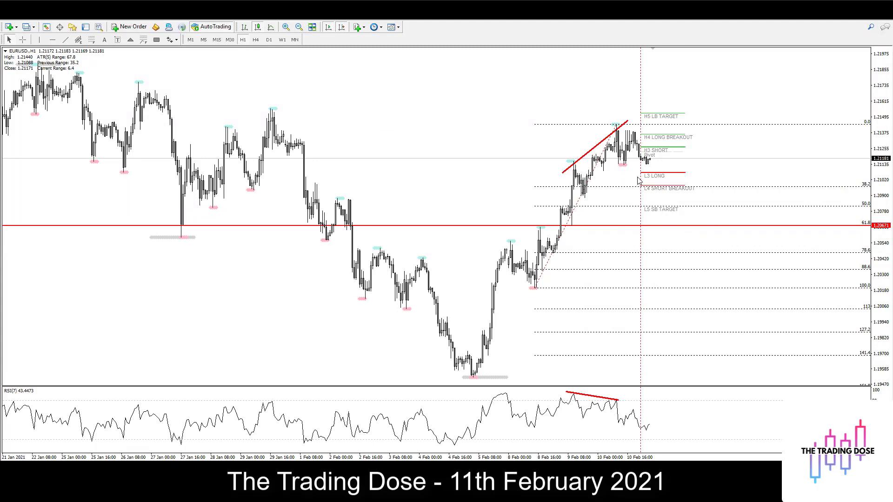
Measure the distance from the current price down to the 78.6 retracement and review the EURUSD structure on H4.
middle_click(681, 207)
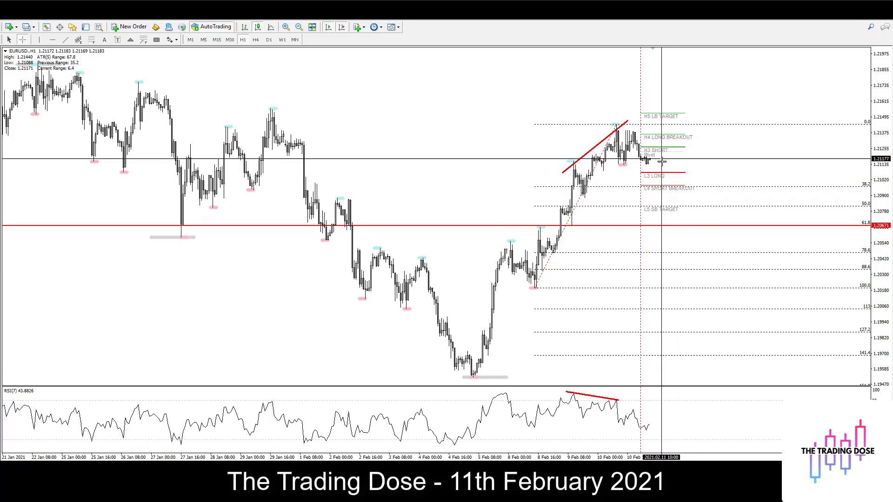
left_click_drag(662, 162, 685, 252)
middle_click(684, 230)
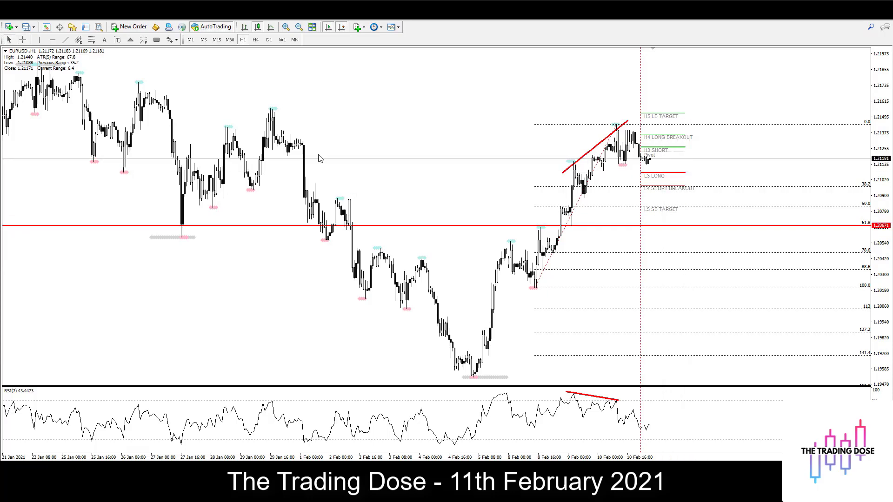
left_click(256, 40)
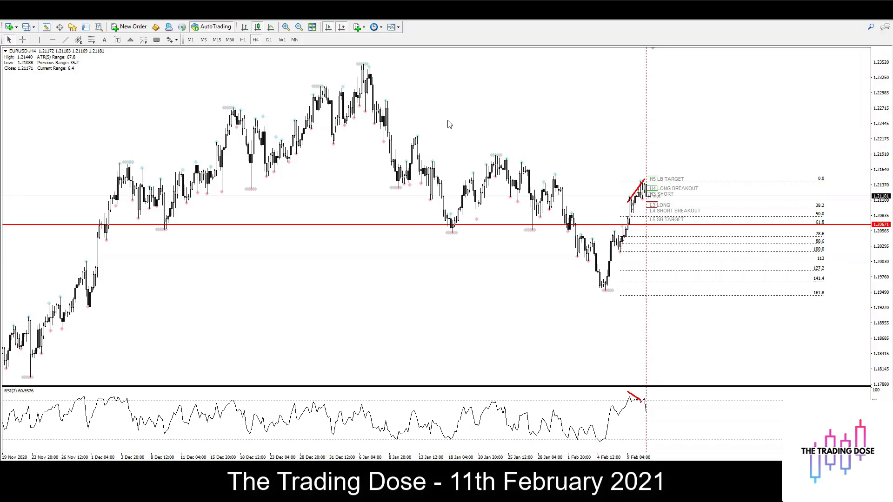
left_click(243, 39)
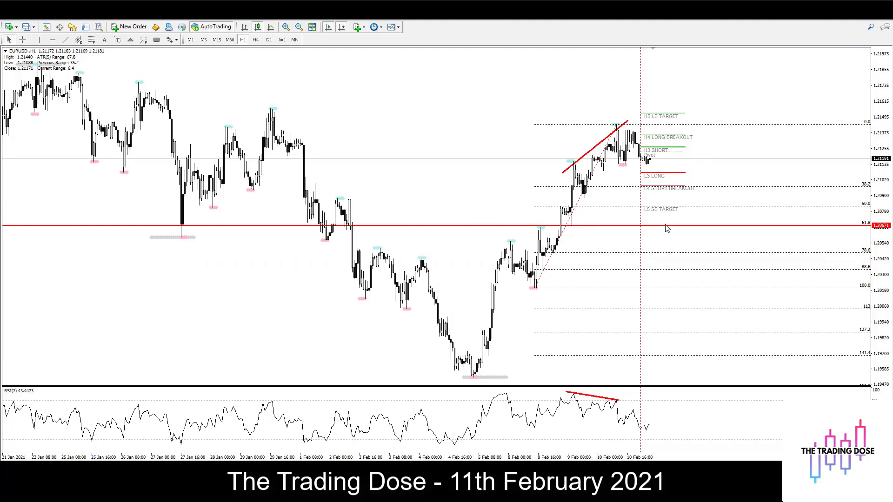
Fine-tune the horizontal line at the 61.8 retracement to 1.20668.
key("Left")
left_click_drag(663, 229, 663, 229)
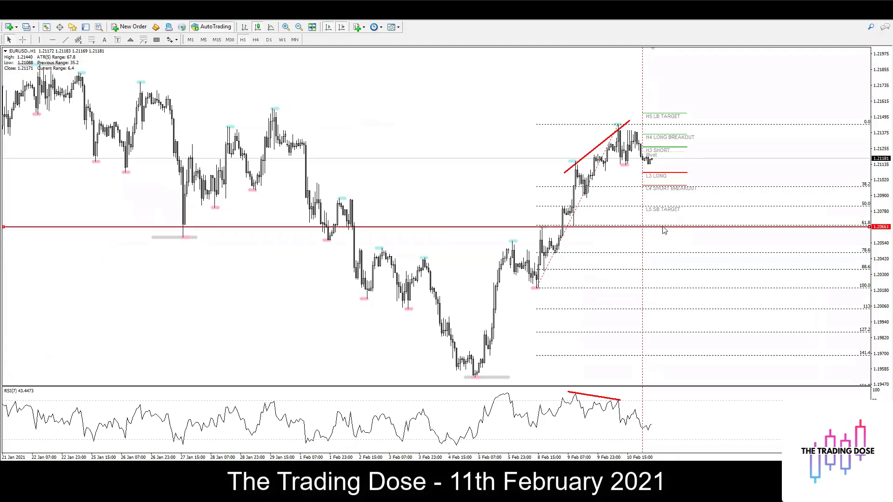
key("Right")
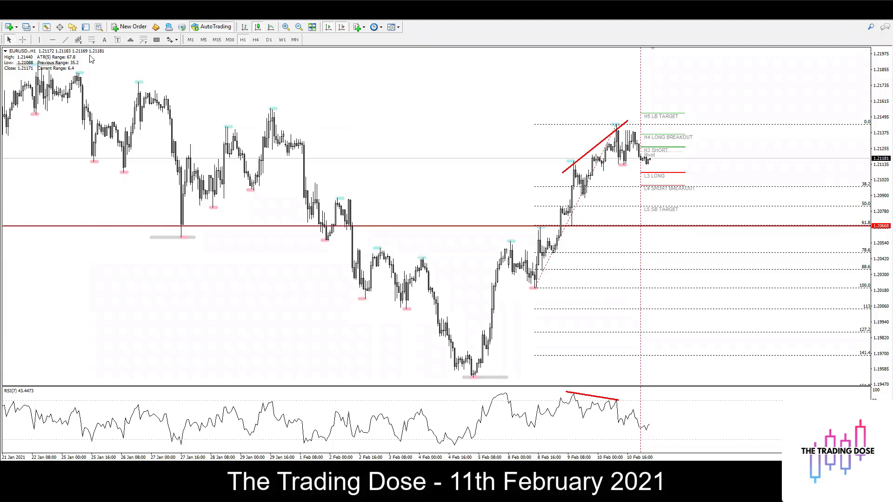
Add horizontal lines at the 78.6 retracement, 1.20460, and at the H4 Long Breakout level on EURUSD.
left_click(50, 42)
left_click(645, 253)
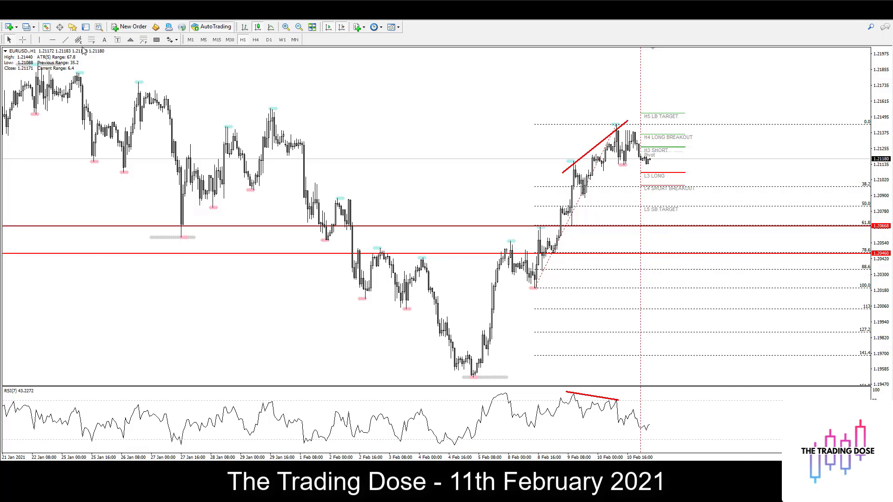
left_click(51, 41)
left_click(672, 135)
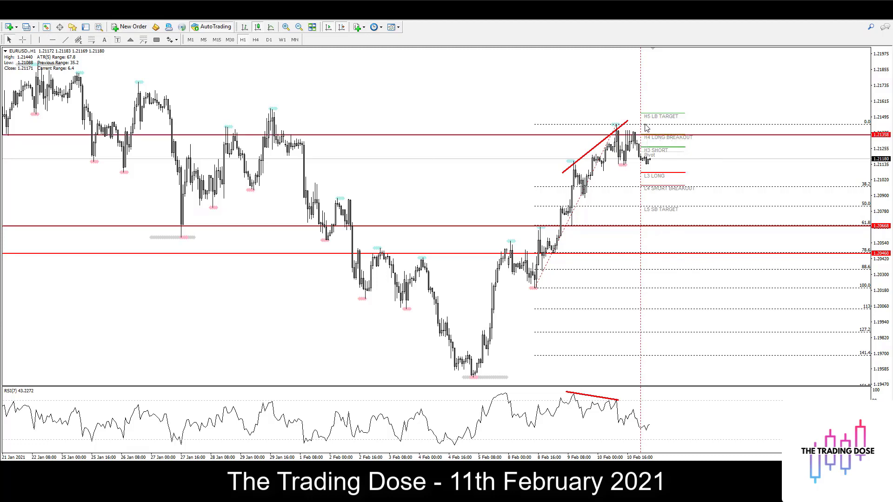
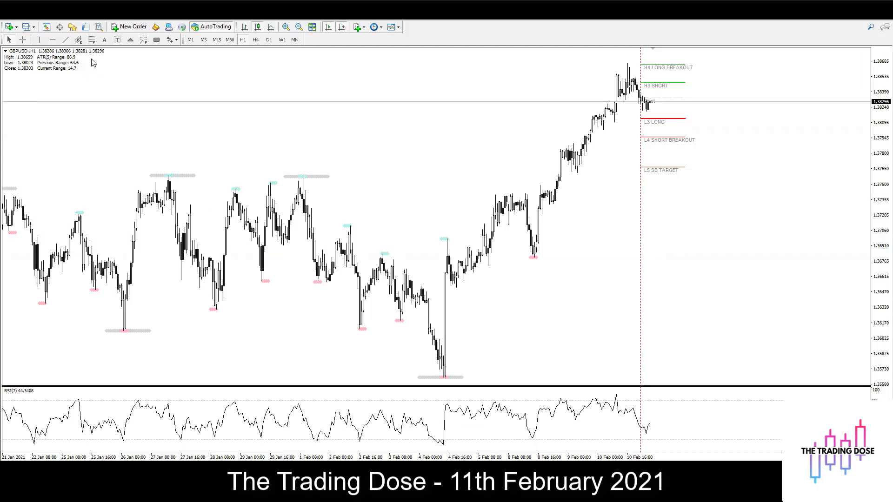
On GBPUSD H1, add a horizontal line at 1.37580 along the prior highs and a Fibonacci retracement from the 8 February low to the recent high.
left_click(53, 39)
left_click(299, 176)
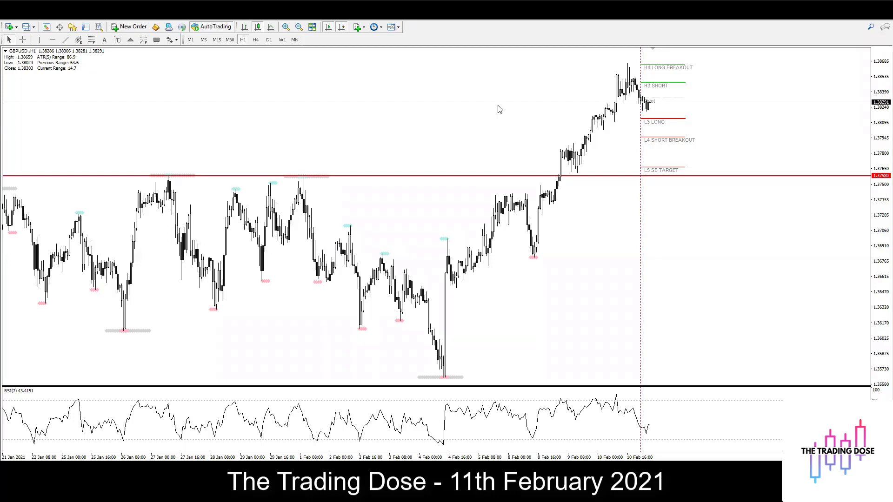
left_click(91, 39)
left_click_drag(534, 256, 626, 77)
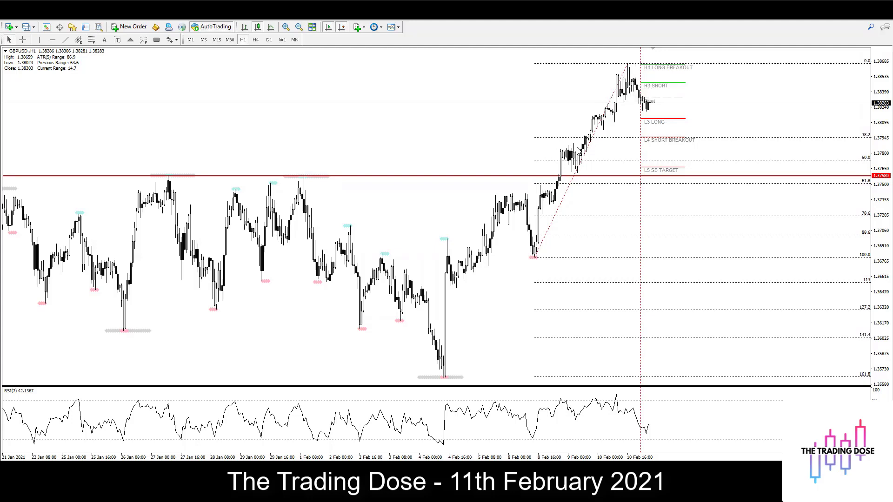
Lower the GBPUSD horizontal line to 1.37540, mark the former resistance zone with a grey rectangle, and check it on H4.
left_click_drag(520, 180, 492, 180)
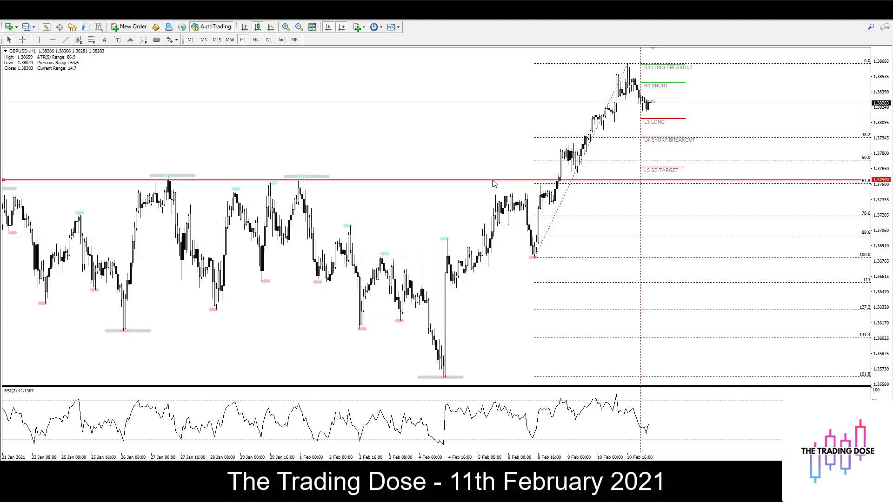
left_click(156, 40)
mouse_move(715, 166)
left_mouse_down()
mouse_move(684, 175)
mouse_move(77, 182)
left_mouse_up()
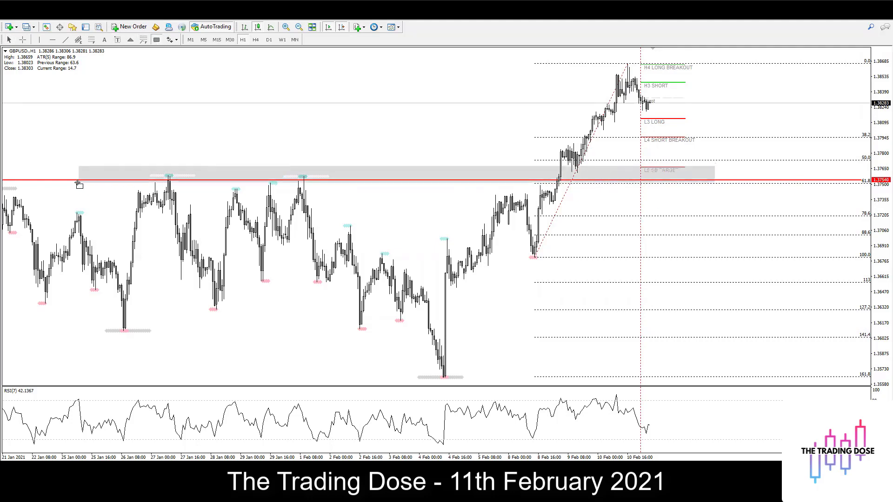
left_click(255, 39)
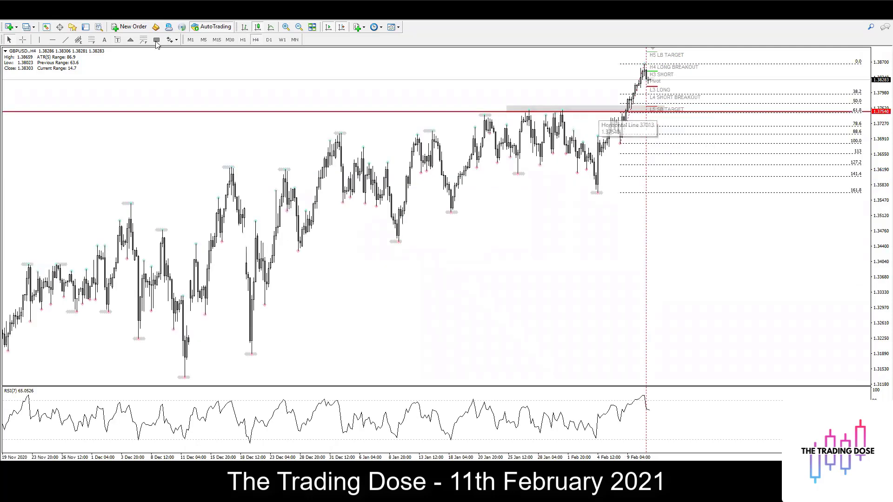
left_click(243, 39)
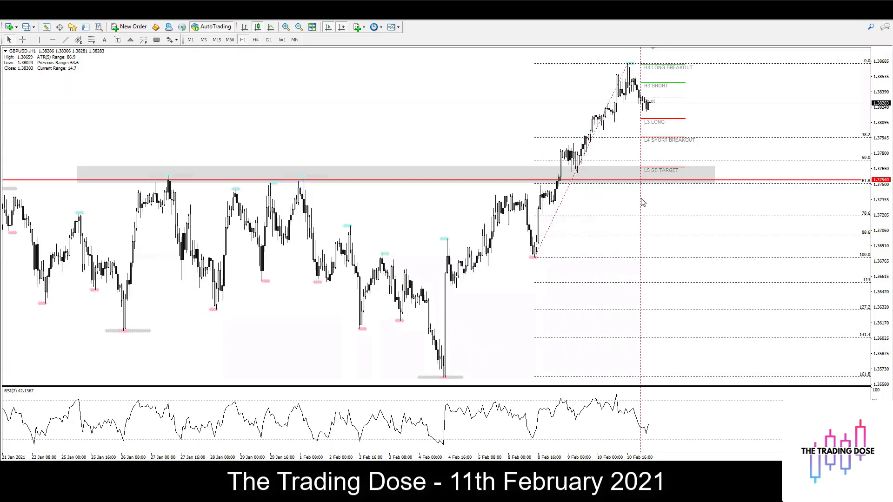
Measure the height of the grey zone between the L5 target and the 61.8 retracement.
middle_click(679, 178)
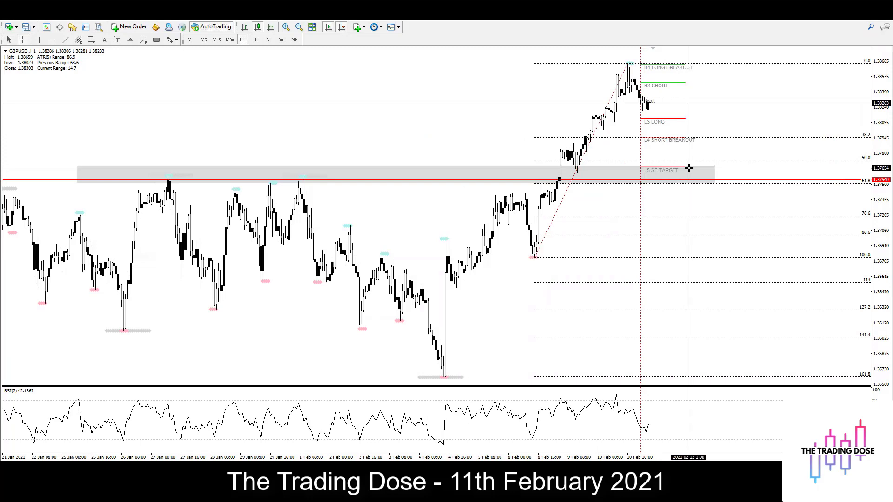
left_click_drag(685, 185, 689, 167)
left_click_drag(686, 184, 687, 186)
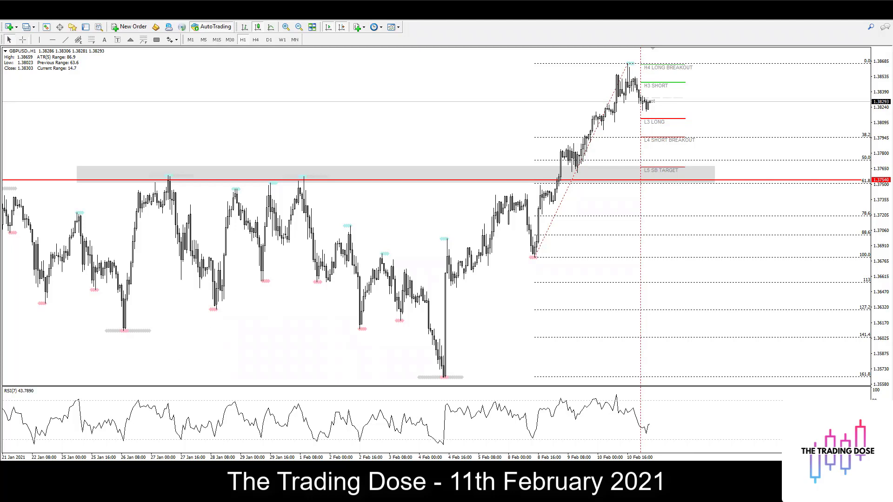
Compare the EURUSD chart with GBPUSD and review GBPUSD on the H4 timeframe before returning to H1.
key("ctrl+Tab")
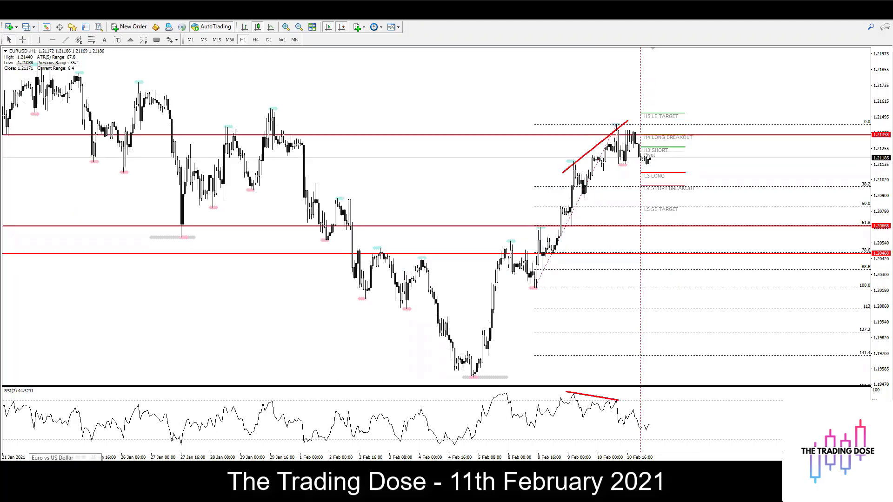
key("ctrl+Tab")
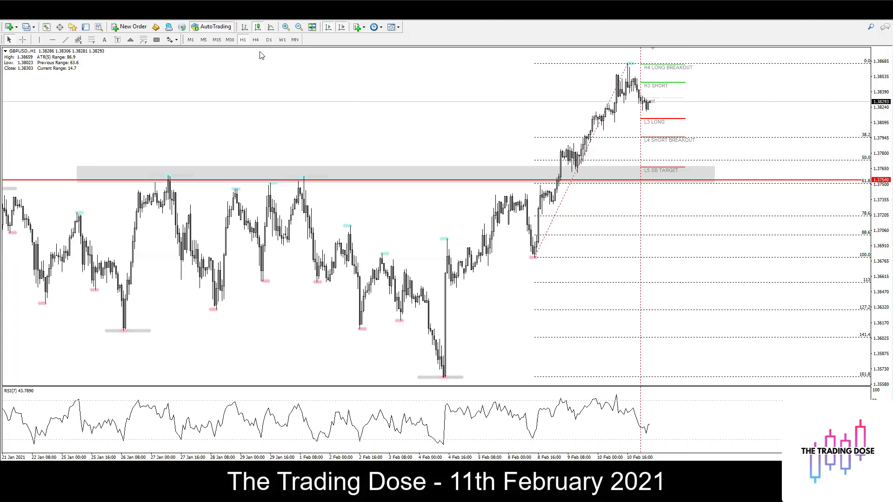
left_click(268, 40)
left_click(255, 40)
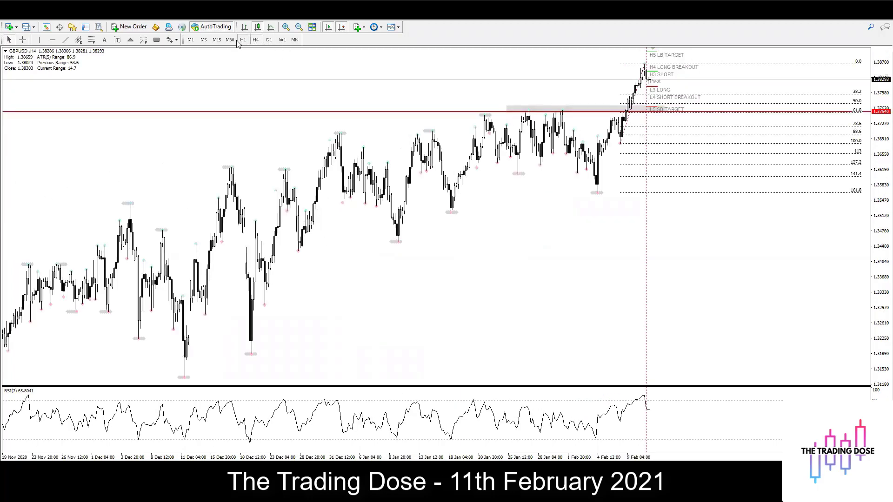
left_click(238, 41)
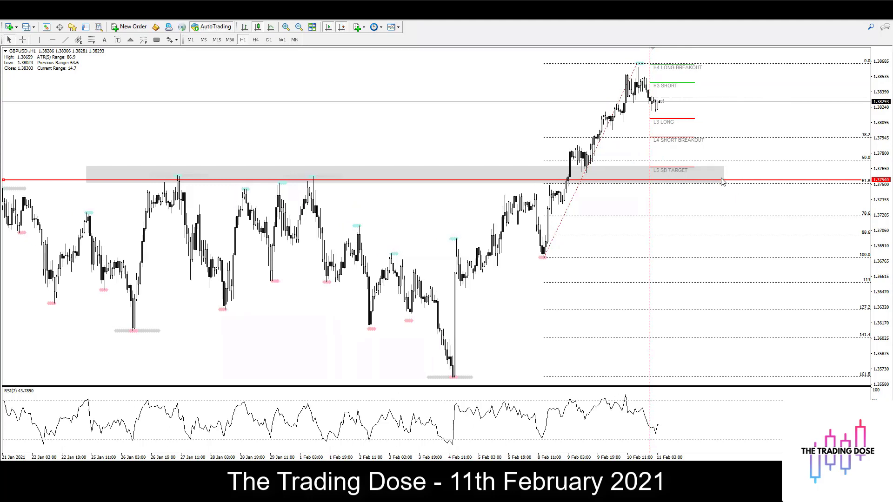
Move the GBPUSD horizontal line to the 61.8 retracement, 1.37509, and add another at the 78.6 level, 1.37197.
left_click_drag(730, 179, 730, 184)
scroll(680, 171, "down", 1)
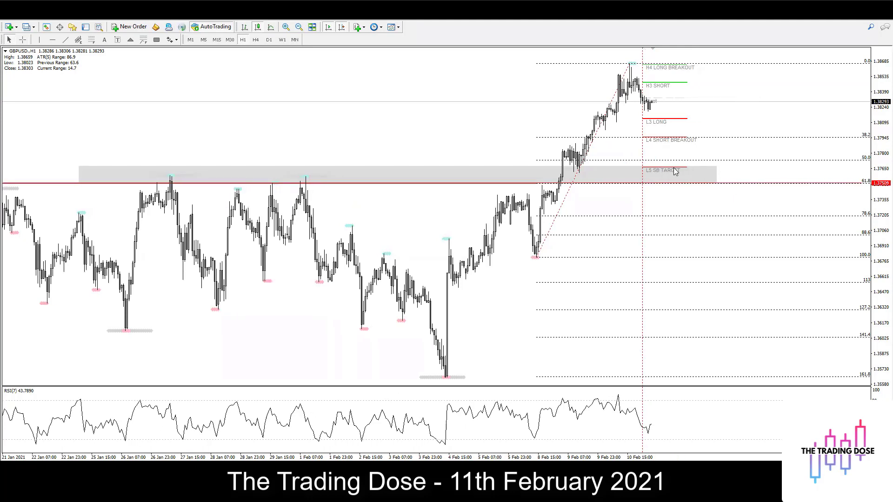
left_click(53, 39)
left_click(733, 216)
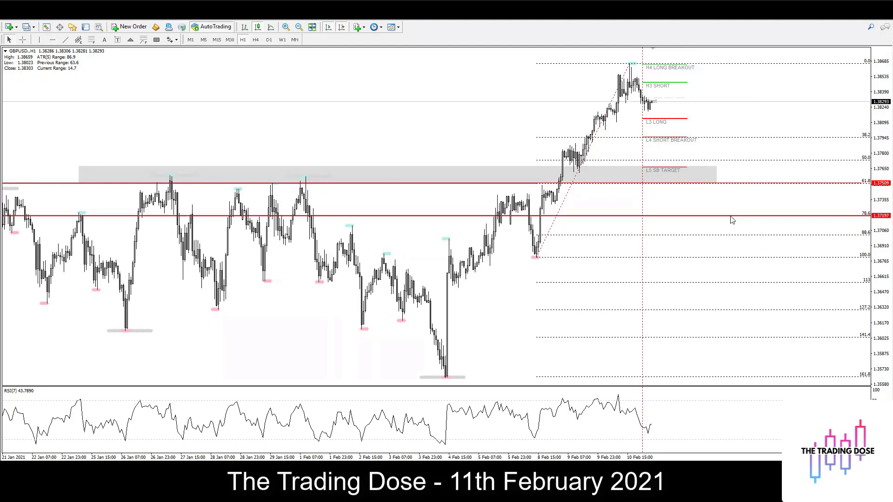
Measure the gap between the 61.8 and 78.6 horizontal lines and delete the grey rectangle.
middle_click(734, 217)
left_click_drag(738, 184, 716, 215)
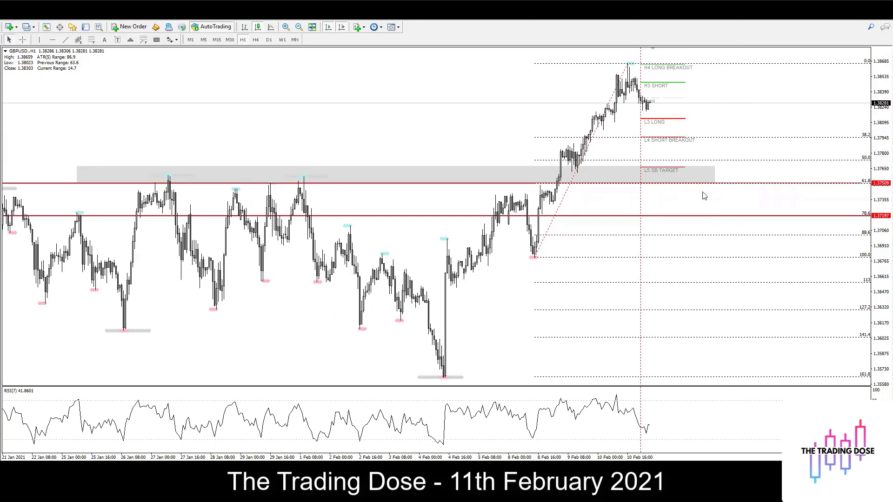
right_click(717, 175)
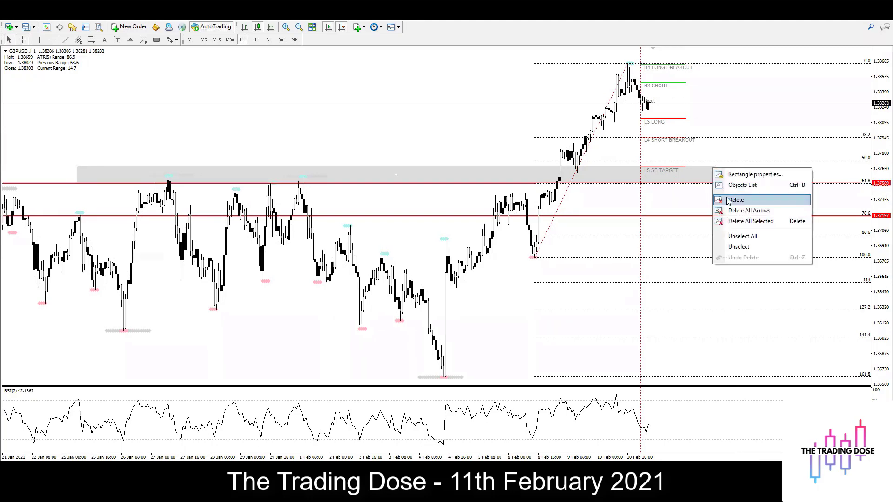
left_click(736, 200)
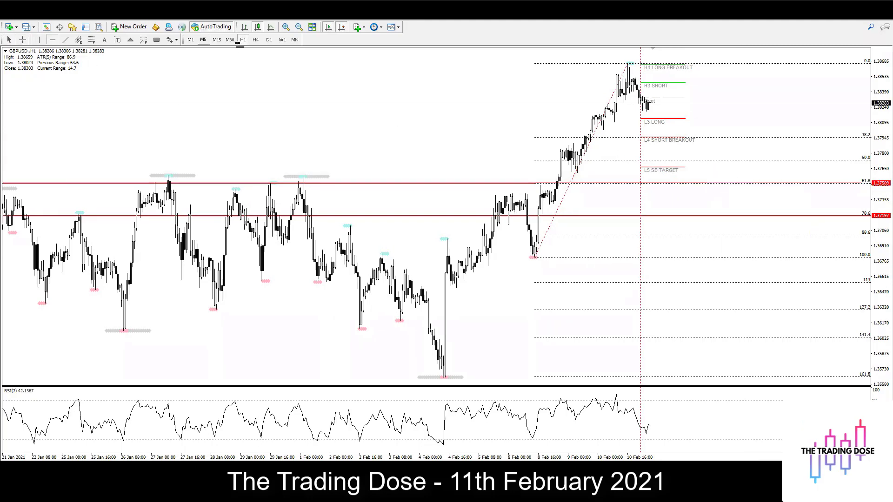
Add a horizontal line near the L3 Long level at about 1.3812 and measure the drop toward the 78.6 line.
left_click(656, 121)
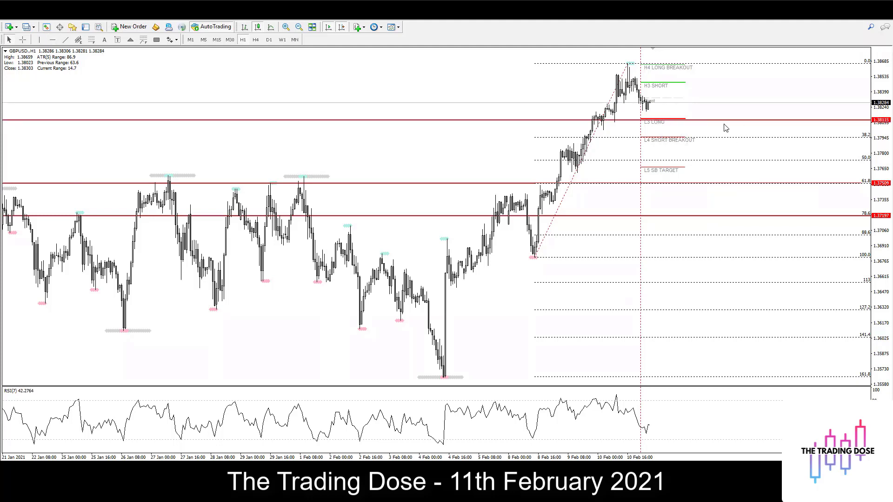
double_click(712, 121)
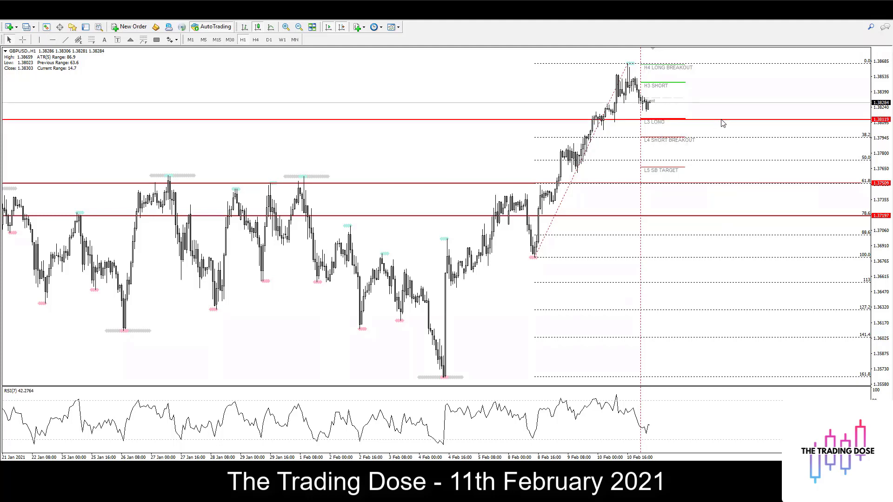
key("ctrl+f")
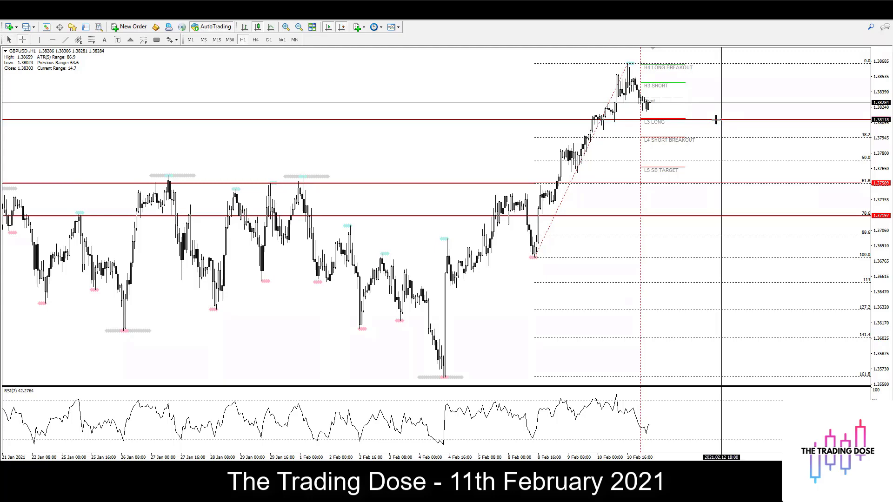
left_click_drag(690, 135, 697, 216)
Move the horizontal line at the L3 Long level up to the H4 Long Breakout level, 1.38645.
double_click(691, 184)
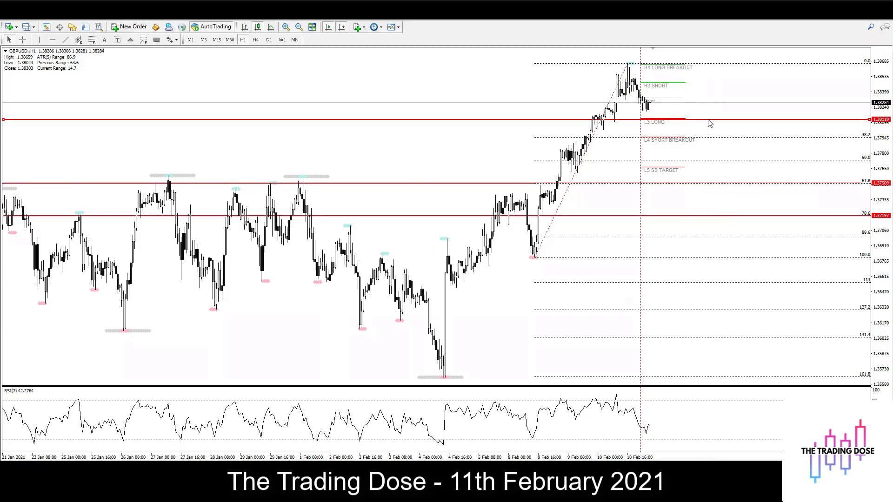
left_click_drag(710, 123, 695, 87)
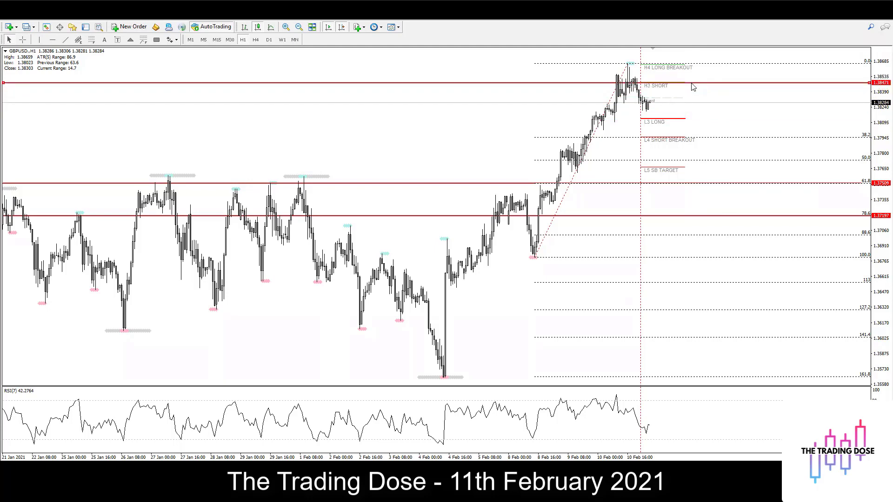
left_click_drag(694, 87, 690, 68)
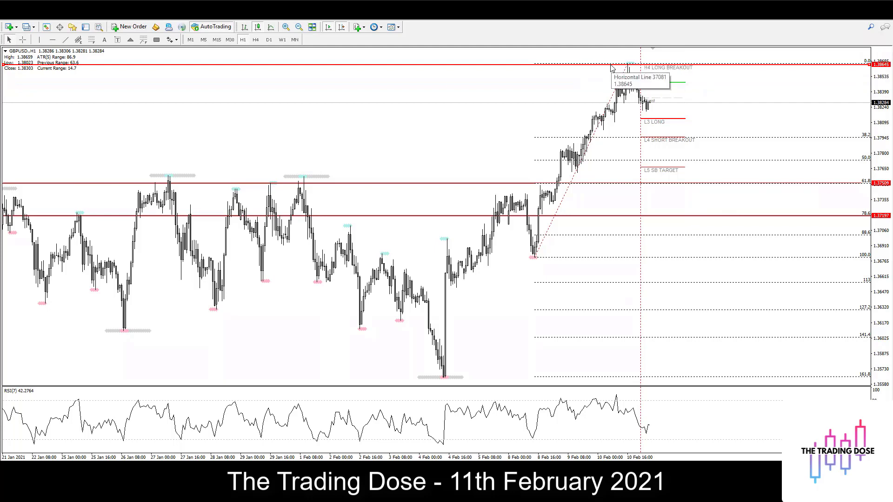
Move the top horizontal line down to the L3 Long level, 1.38128, and start saving the chart as a picture in Primus Daily.
left_click_drag(611, 67, 597, 121)
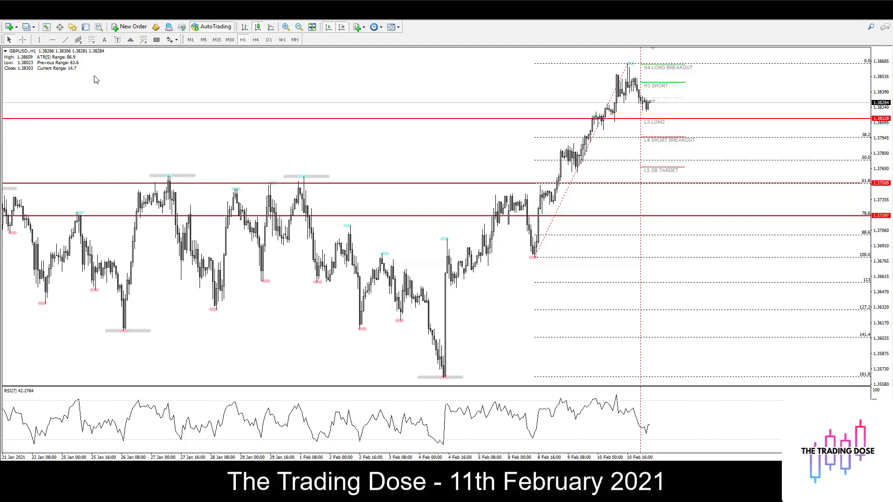
left_click(13, 14)
left_click(68, 90)
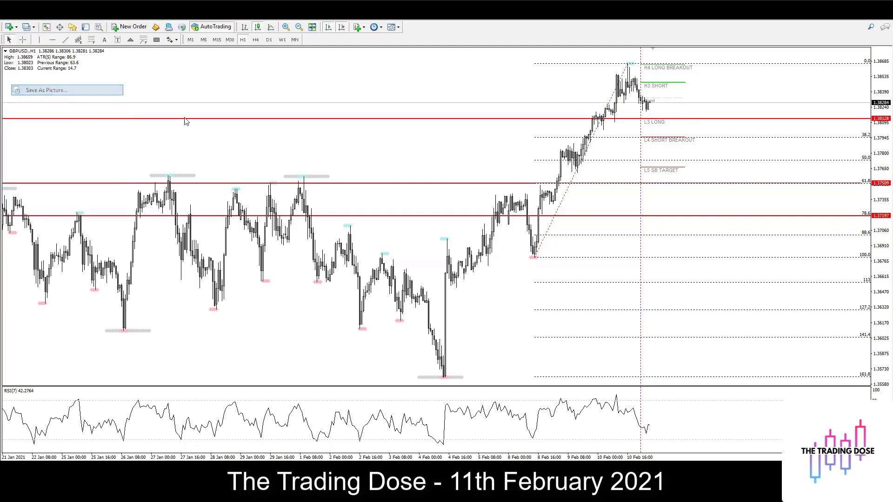
left_click(423, 305)
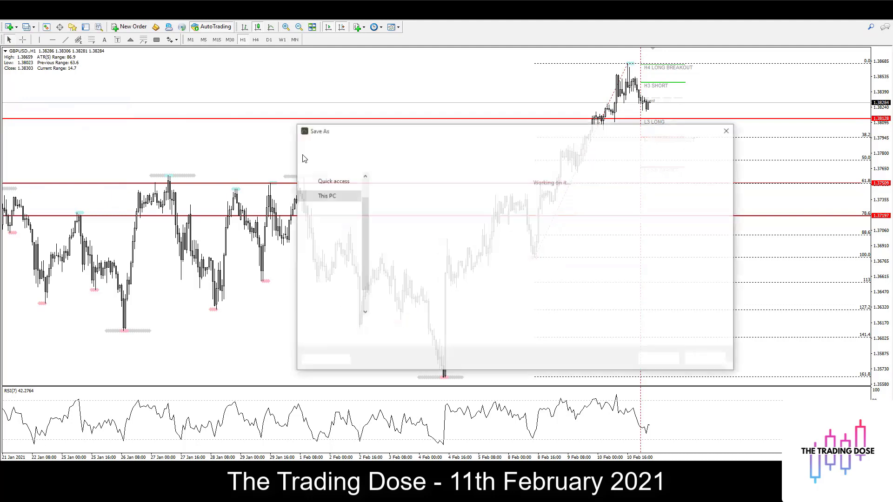
left_click(439, 147)
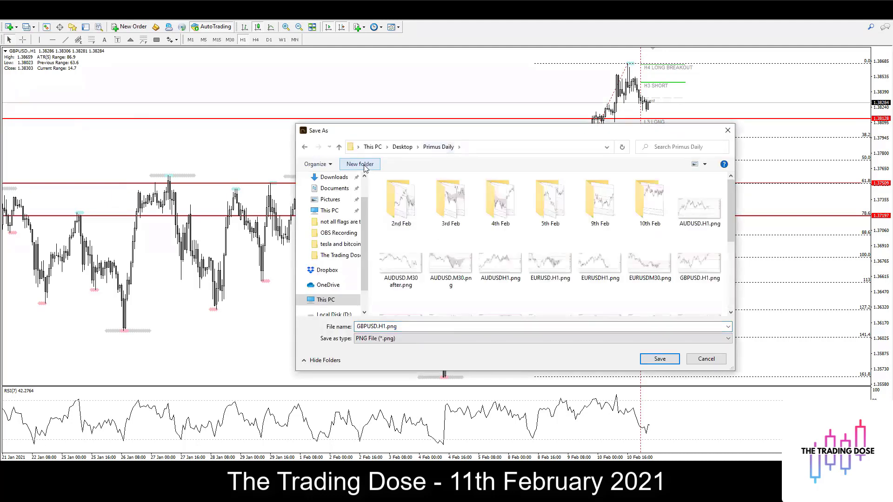
Create a folder named 11th Feb and save the chart picture in it as GBPUSD.H1.png.
left_click(360, 164)
type("11th Feb")
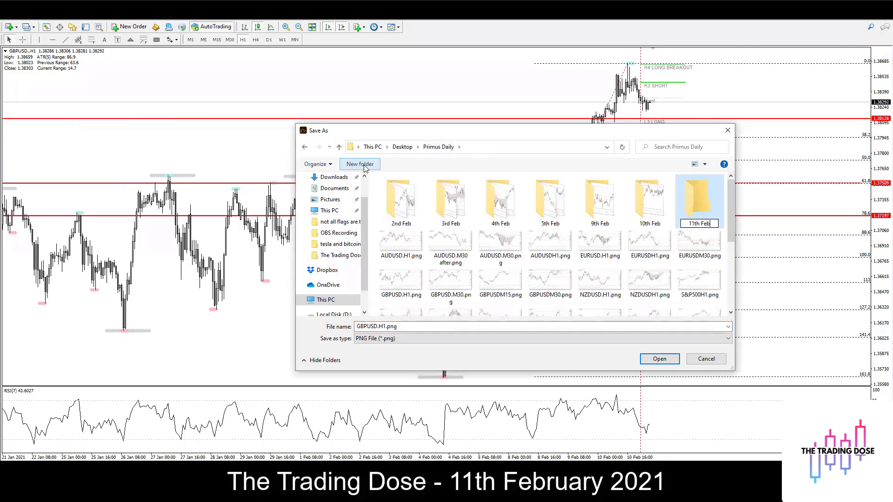
key("Return")
double_click(690, 210)
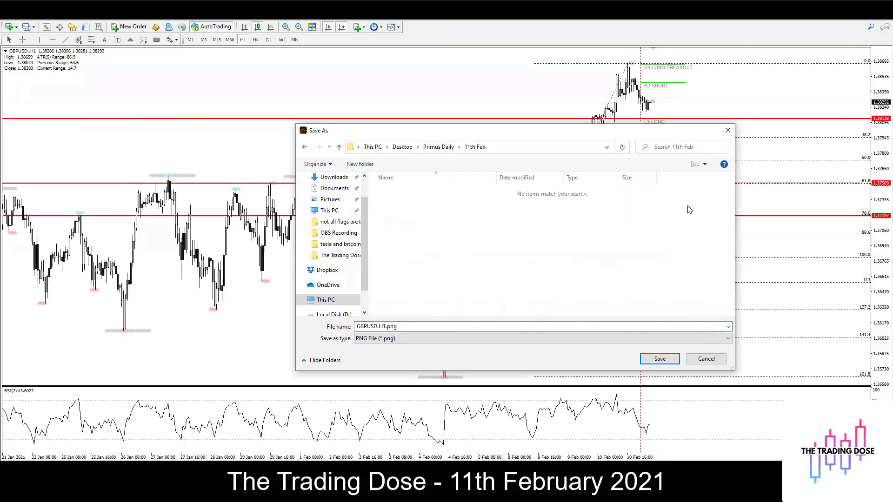
left_click(673, 363)
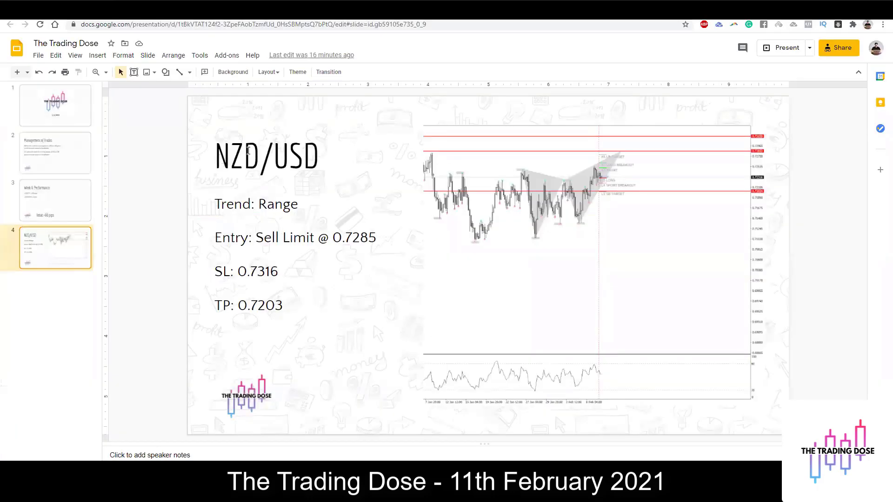
In the Google Slides presentation, change the trade slide's title to GBP/USD and its trend to Bullish.
left_click(248, 151)
double_click(248, 151)
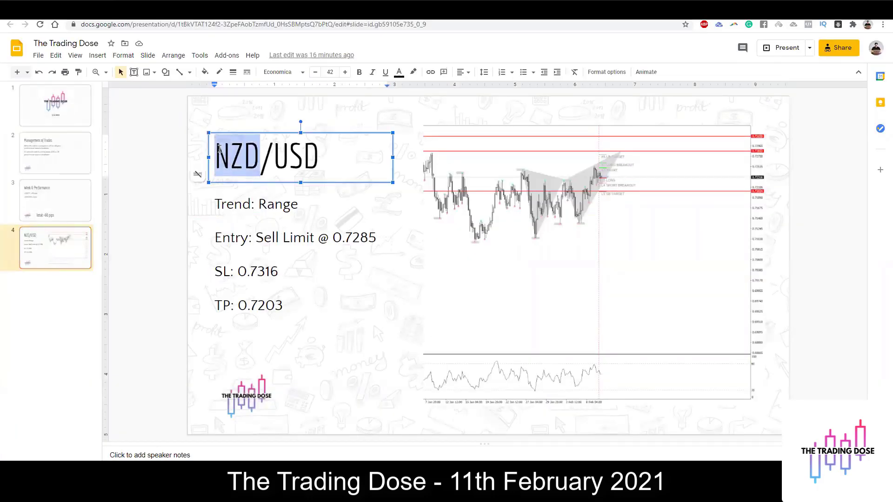
type("GBP")
double_click(278, 205)
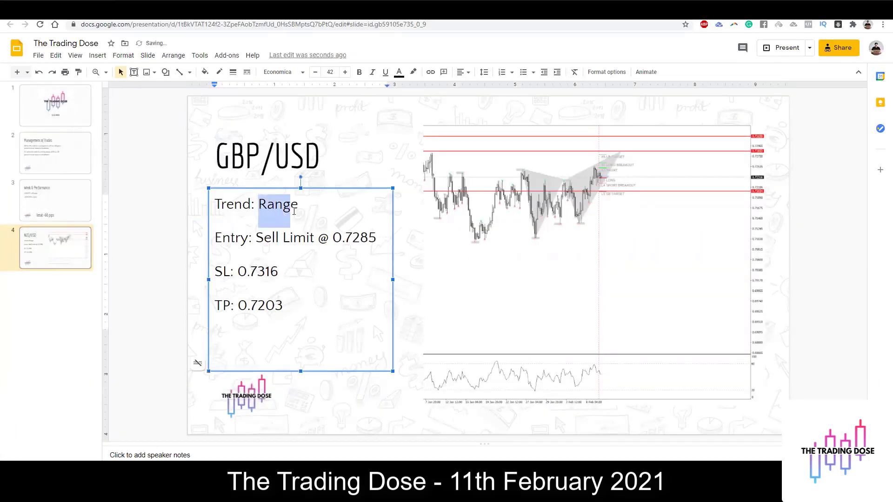
key("BackSpace")
type("Bullish")
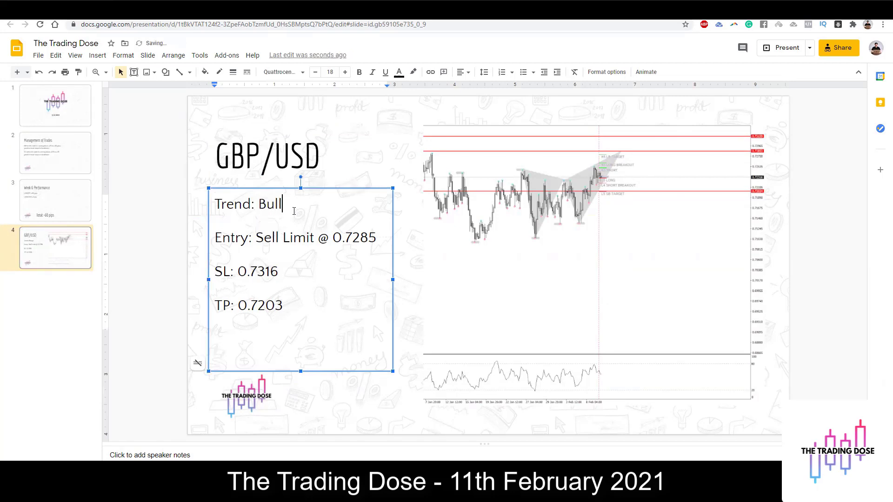
Change the slide's entry line to Buy Limit @ 1.3750, based on the GBPUSD chart in MetaTrader.
double_click(259, 239)
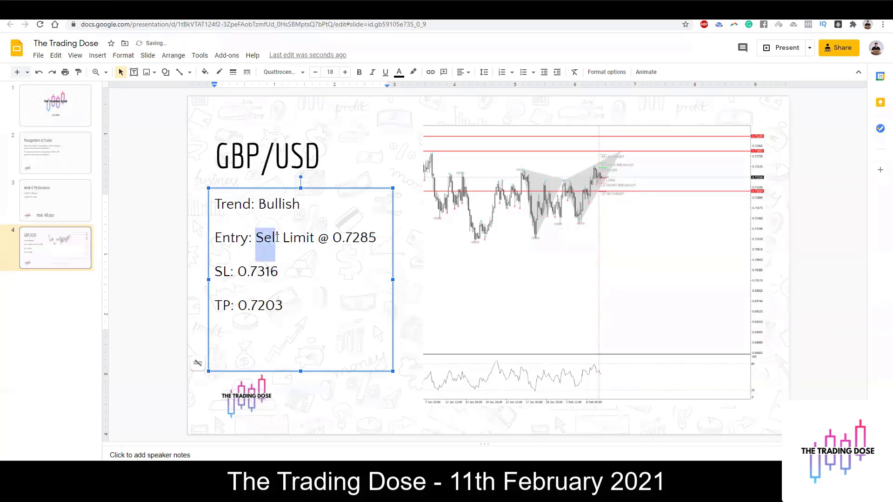
type("Buy")
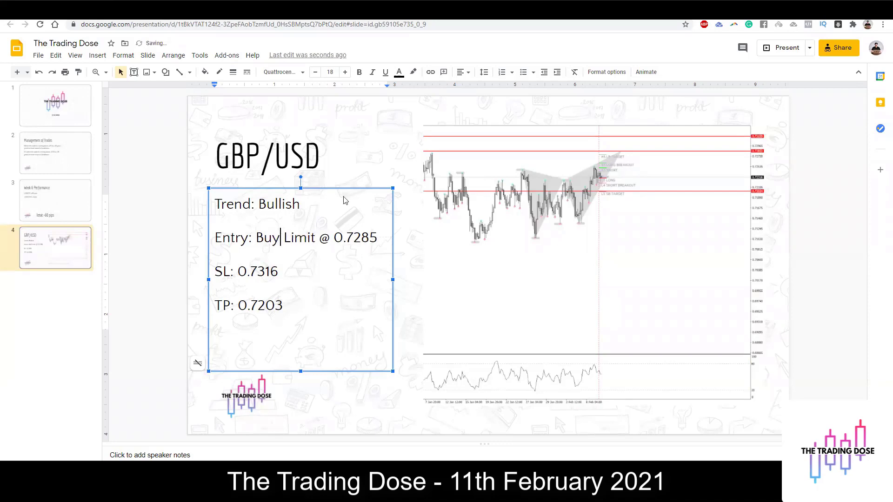
key("alt+Tab")
key("alt+Tab")
left_click_drag(335, 237, 378, 237)
type("1.3750")
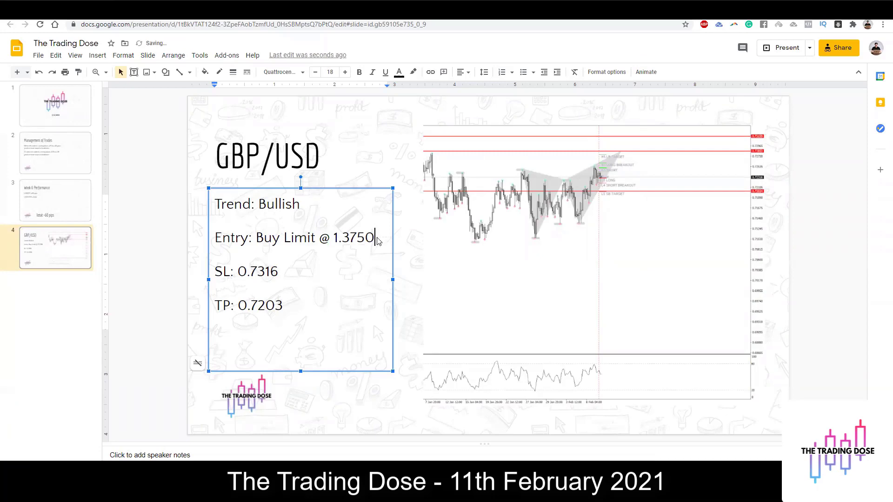
Check the 78.6 level on the GBPUSD chart and set the slide's SL to 1.3720.
key("alt+Tab")
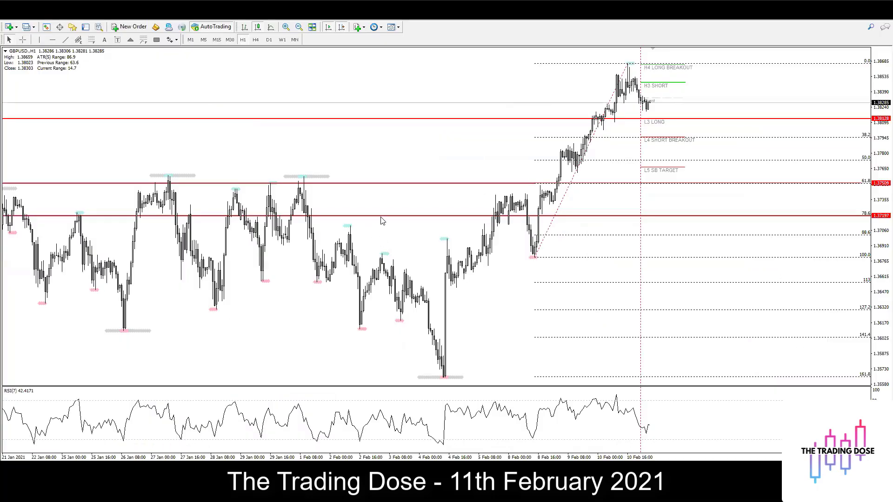
key("alt+Tab")
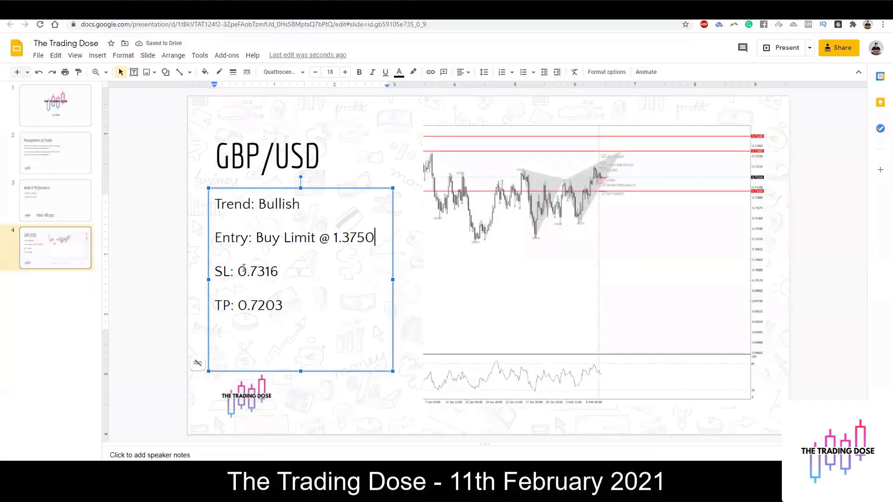
left_click_drag(239, 270, 279, 270)
key("BackSpace")
type("1.")
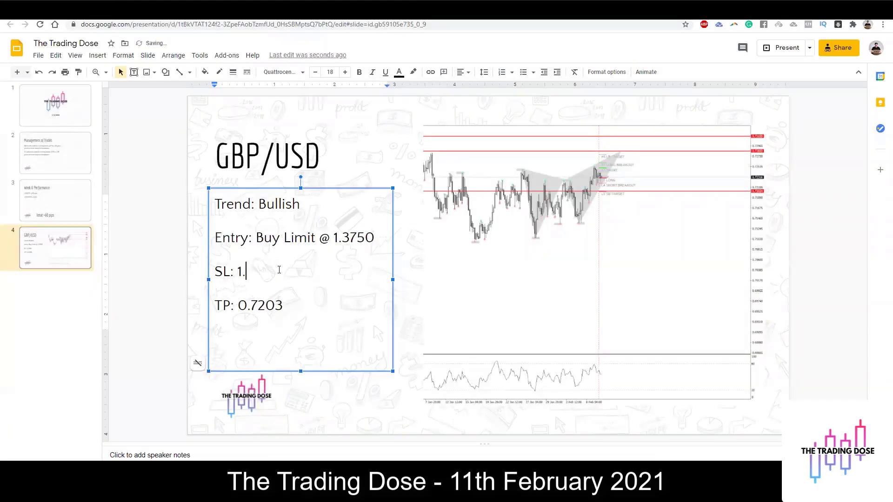
type("3720")
Check the L3 Long line on the GBPUSD chart and set the slide's TP to 1.3812.
key("alt+Tab")
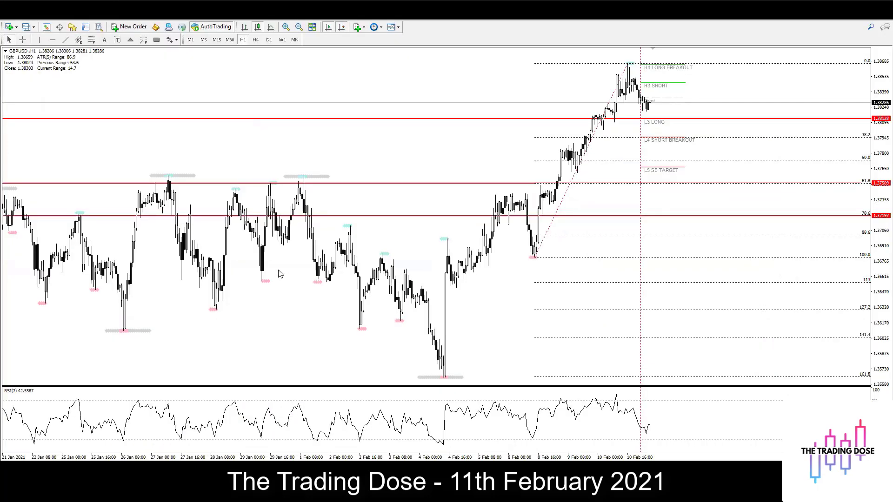
key("alt+Tab")
left_click_drag(237, 305, 281, 303)
type("1.3112")
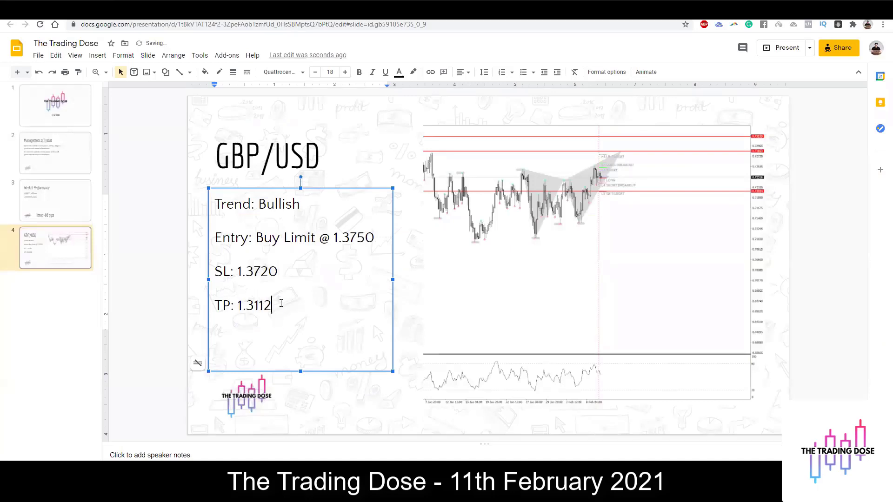
key("alt+Tab")
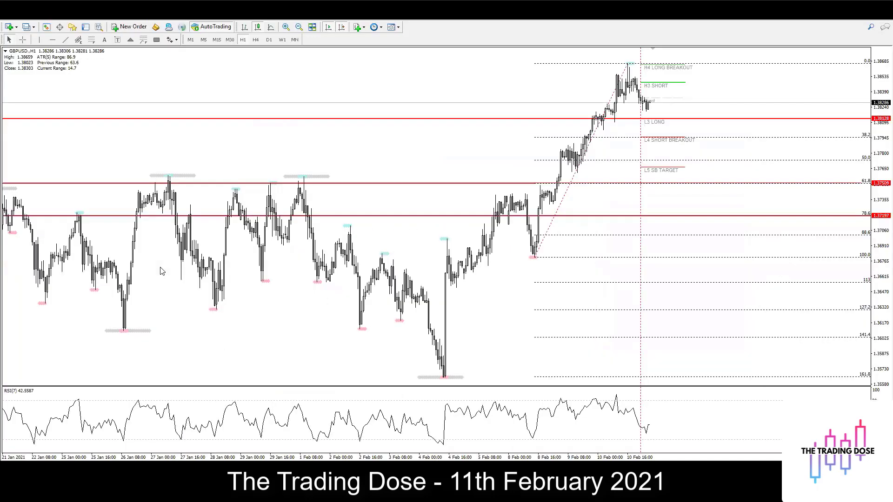
key("alt+Tab")
left_click(257, 305)
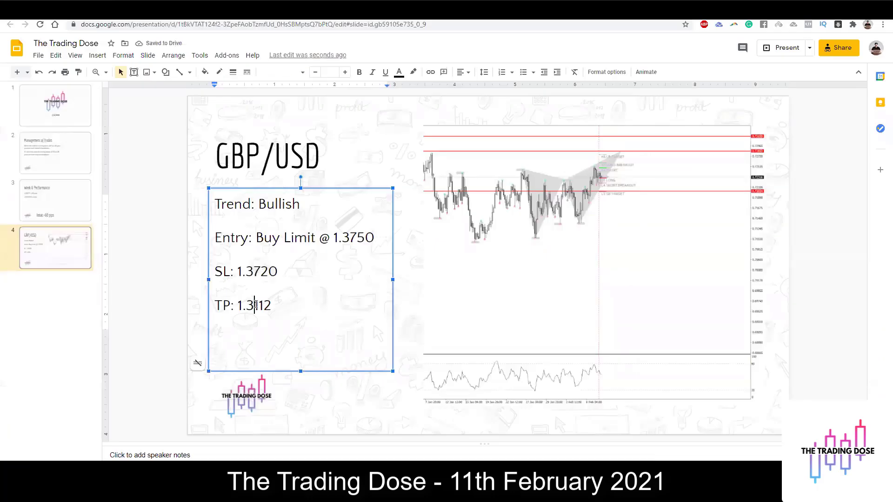
left_click_drag(255, 305, 259, 305)
type("8")
left_click(159, 260)
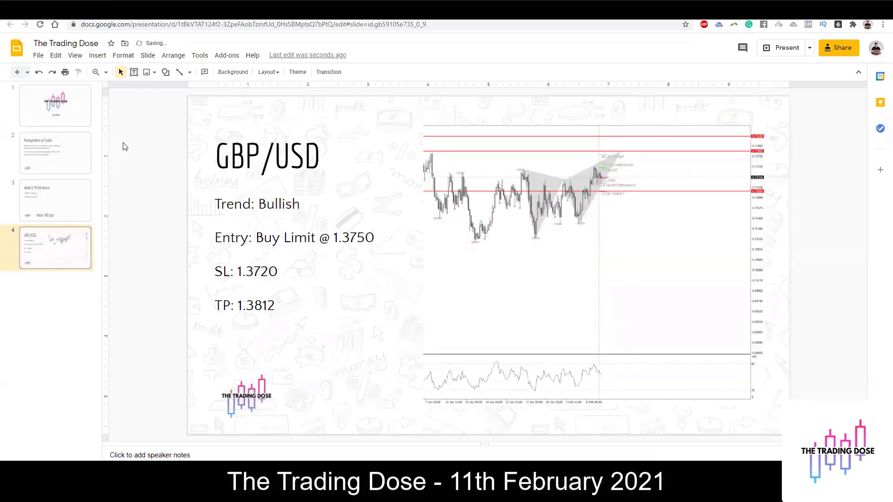
Insert the saved GBPUSD H1 chart picture from the Desktop folder Primus Daily, 11th Feb, into the slide.
left_click(97, 56)
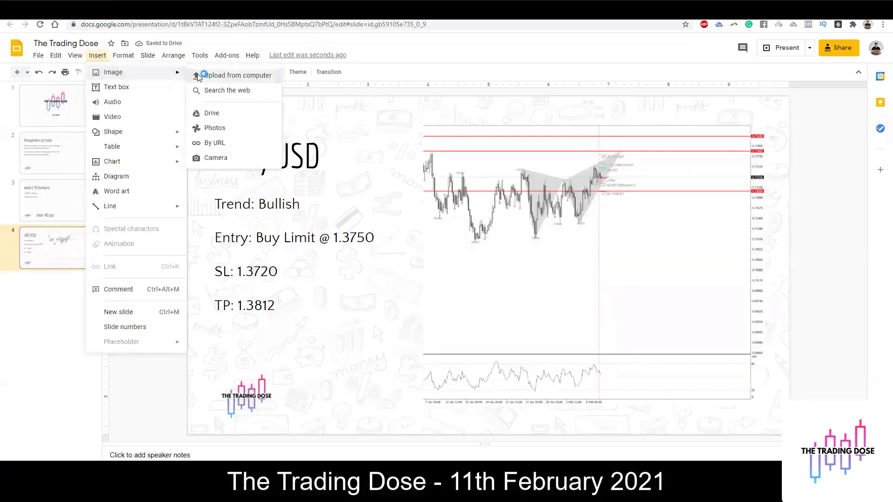
left_click(201, 148)
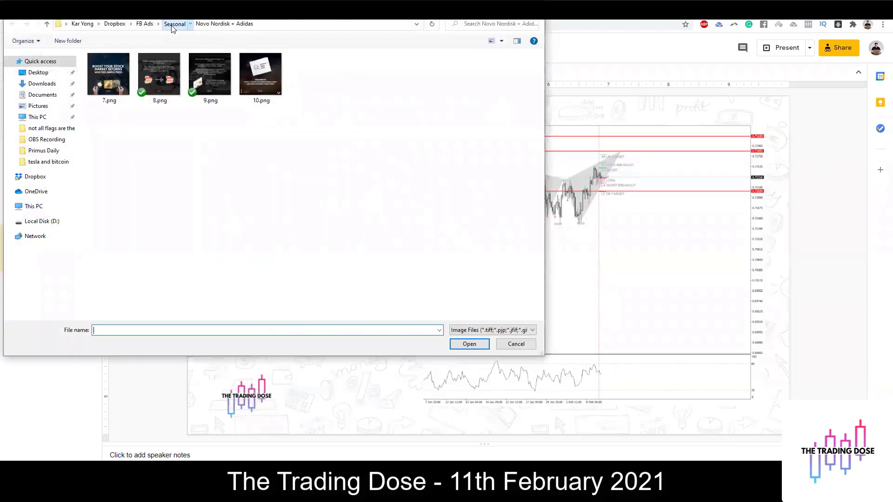
left_click(177, 25)
left_click(74, 24)
left_click(38, 72)
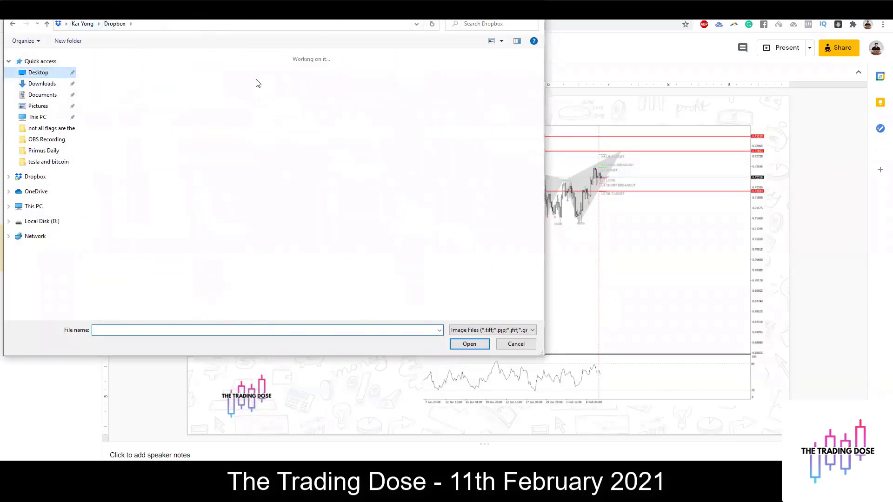
double_click(310, 154)
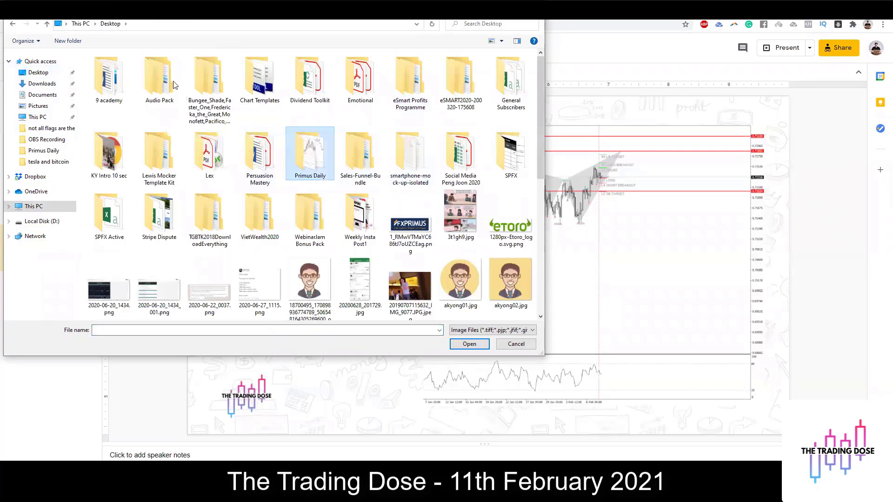
double_click(417, 76)
double_click(109, 81)
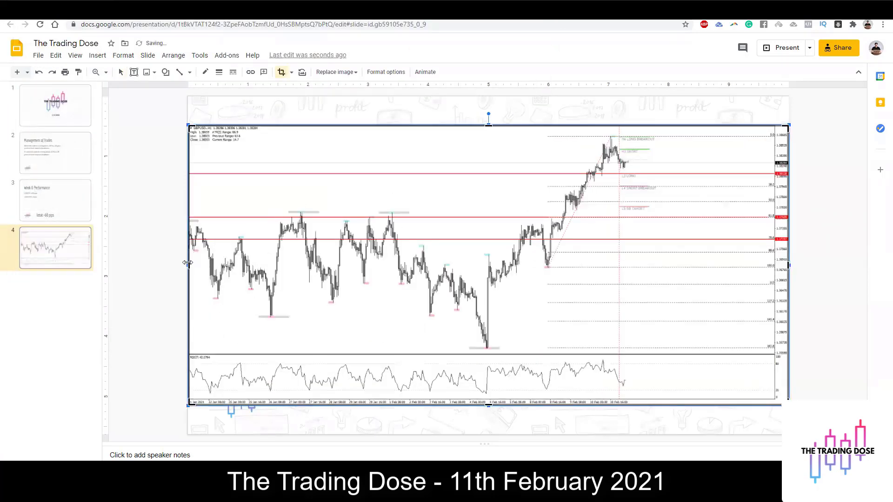
Crop away the older part of the inserted GBPUSD chart and shift the picture over the old NZD/USD chart.
left_click_drag(189, 265, 455, 146)
key("Return")
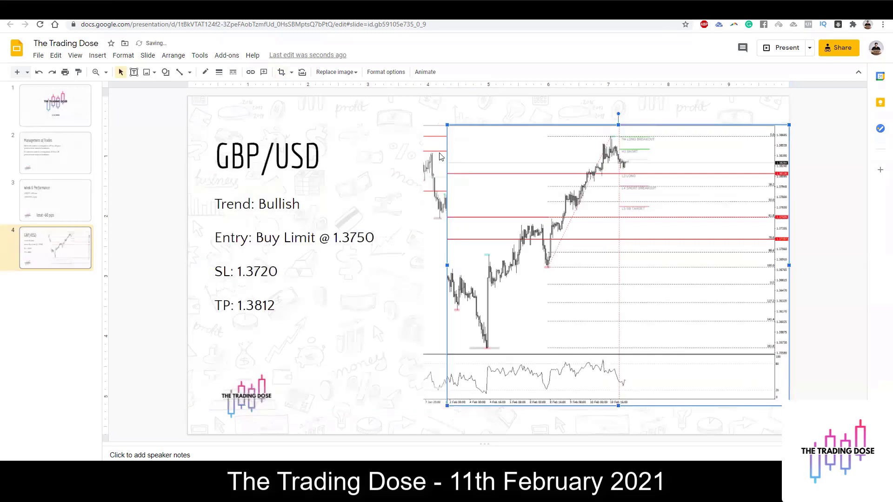
key("Escape")
left_click_drag(557, 173, 532, 174)
left_click(776, 168)
Switch to MetaTrader, place a 0.02 buy limit order on GBPUSD at 1.37526 and open it for modification.
key("alt+Tab")
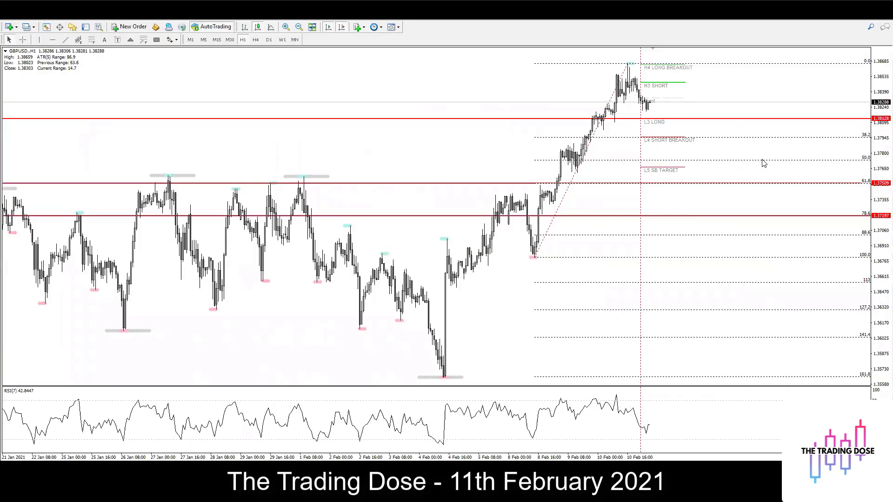
right_click(740, 184)
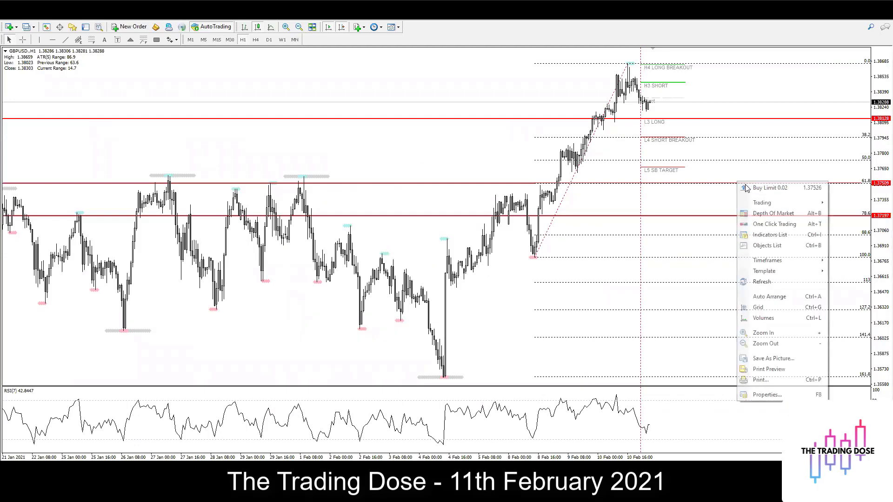
left_click(749, 187)
double_click(723, 184)
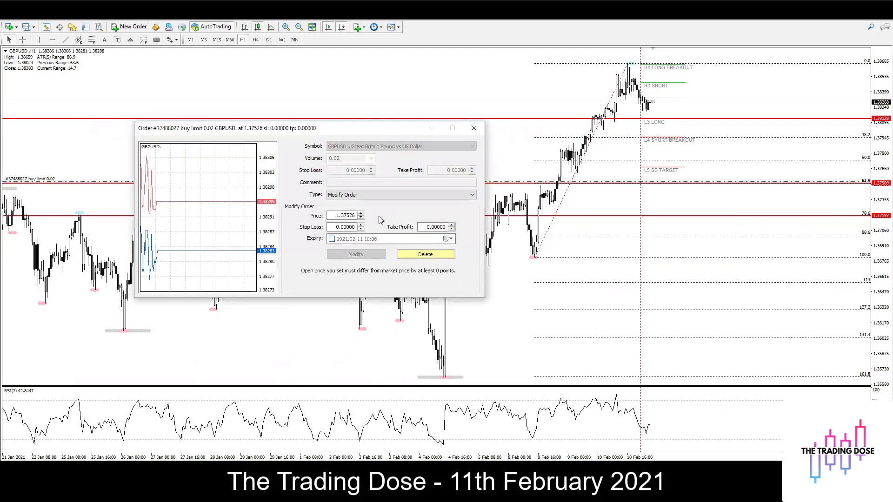
Modify the buy limit order to price 1.37500, stop loss 1.37200 and take profit 1.38120.
left_click_drag(350, 215, 376, 219)
type("00")
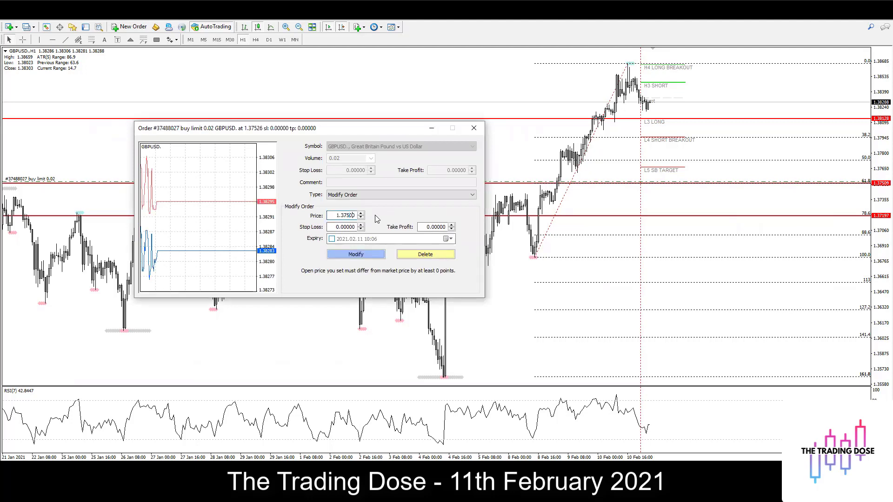
left_click(332, 227)
type("1.3720")
left_click(419, 227)
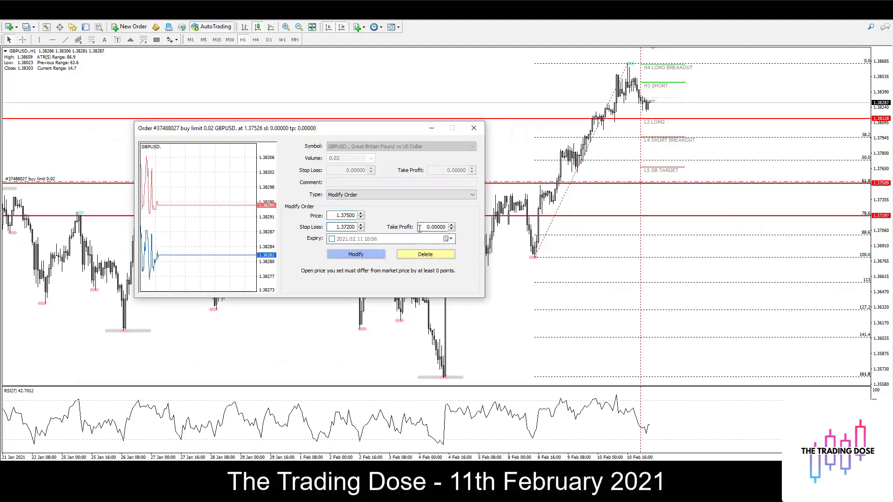
type("1.381")
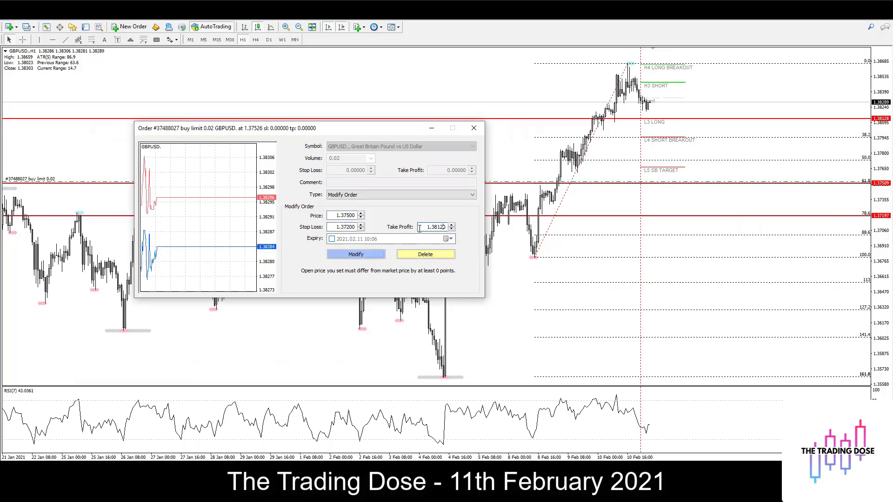
type("2")
left_click(356, 254)
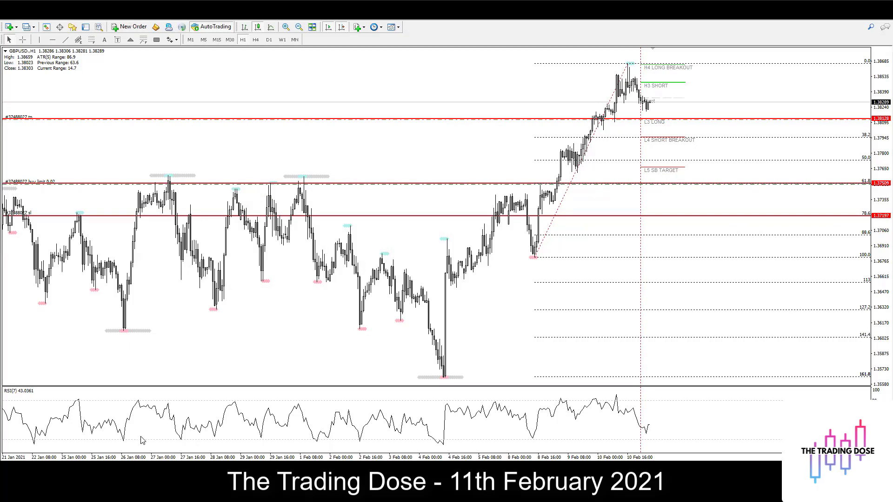
On the AUDUSD H1 chart, draw a rising trendline over the 8–10 February highs and a falling line over the matching RSI peaks.
key("ctrl+F6")
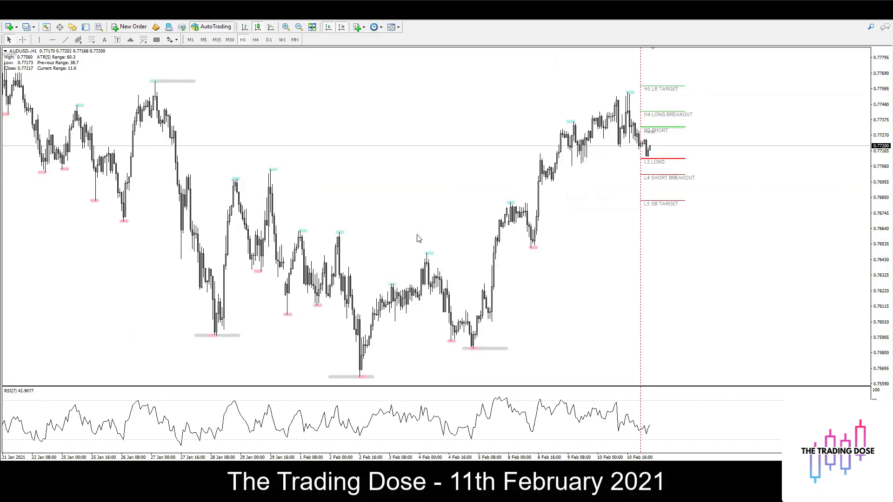
left_click(66, 40)
left_click_drag(544, 140, 638, 87)
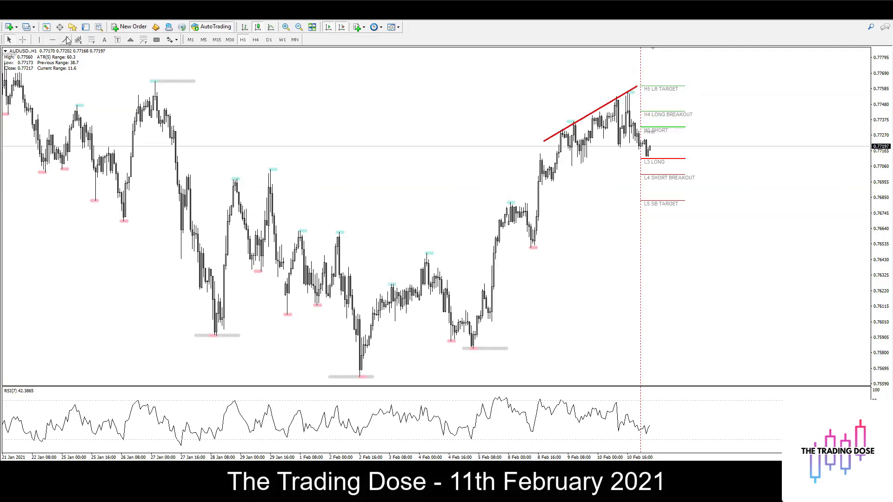
left_click_drag(535, 395, 632, 406)
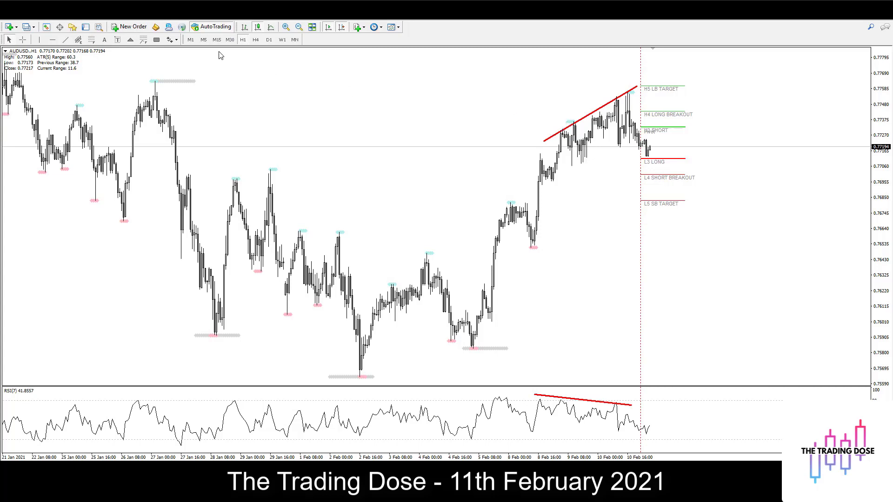
Draw a Fibonacci retracement from the AUDUSD 8 February low to the 10 February high and re-anchor its start at the 5 February low.
left_click(254, 40)
left_click(245, 41)
left_click(91, 40)
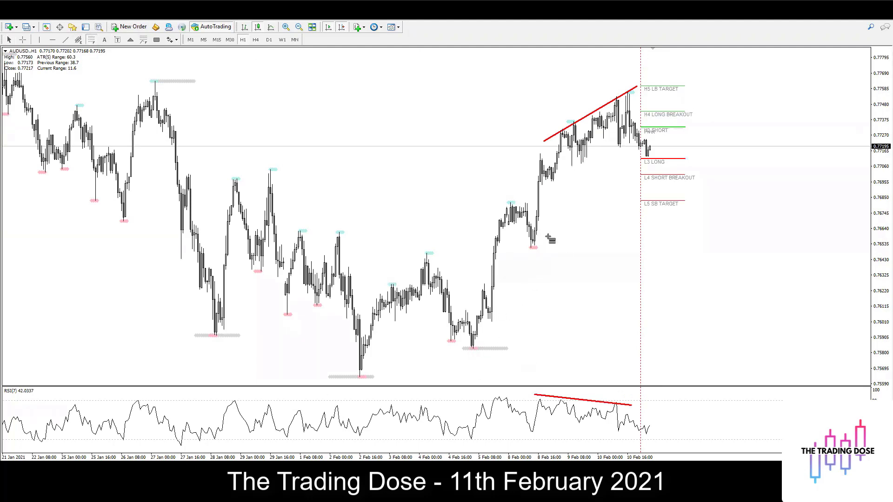
left_click_drag(533, 247, 629, 96)
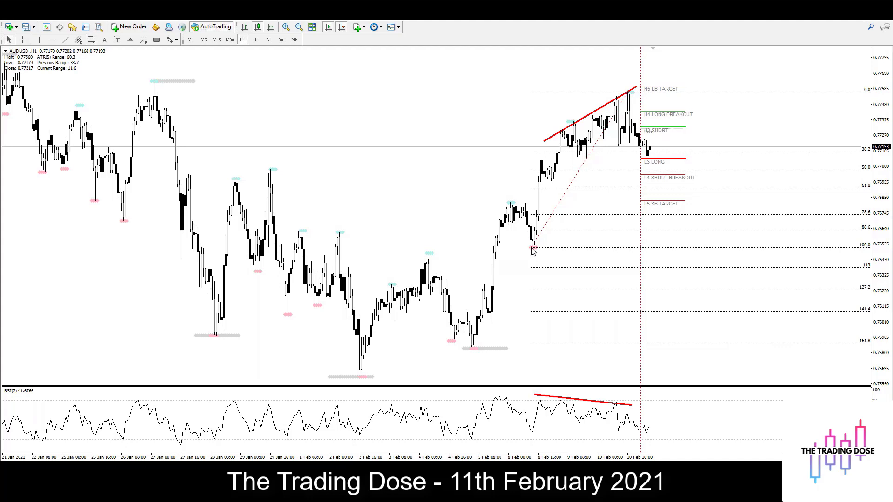
mouse_move(543, 246)
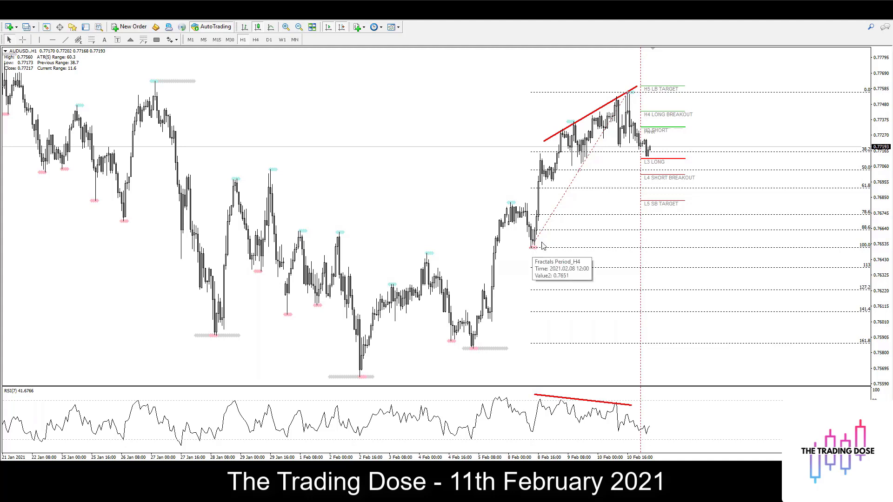
left_click_drag(530, 248, 474, 348)
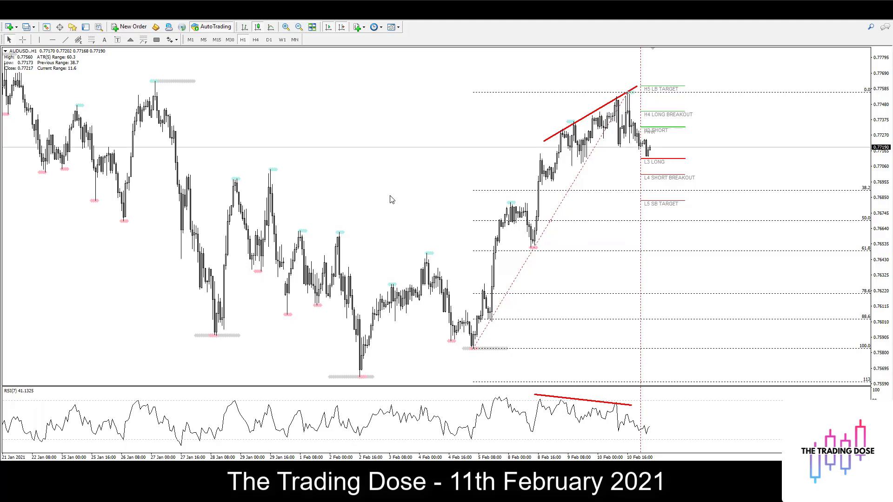
Measure the AUDUSD price distance down to the L5 SB Target level and review the marked levels on the M30 and H1 timeframes.
middle_click(664, 185)
left_click_drag(668, 147, 694, 239)
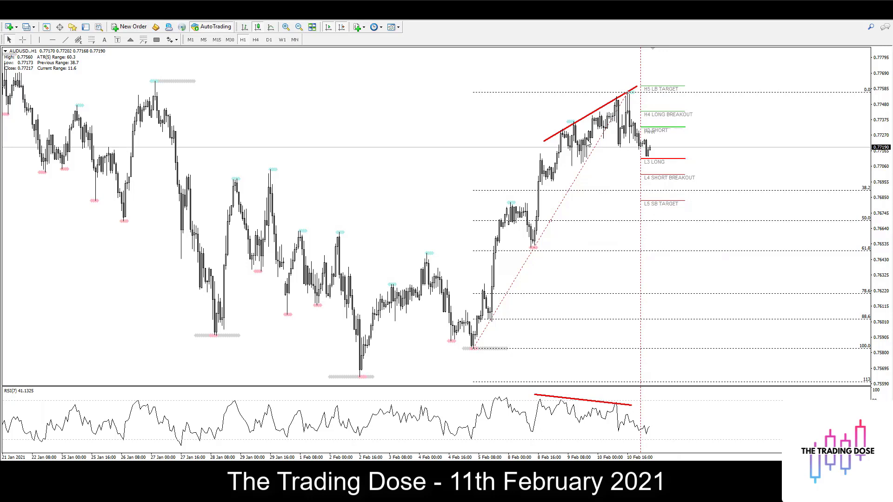
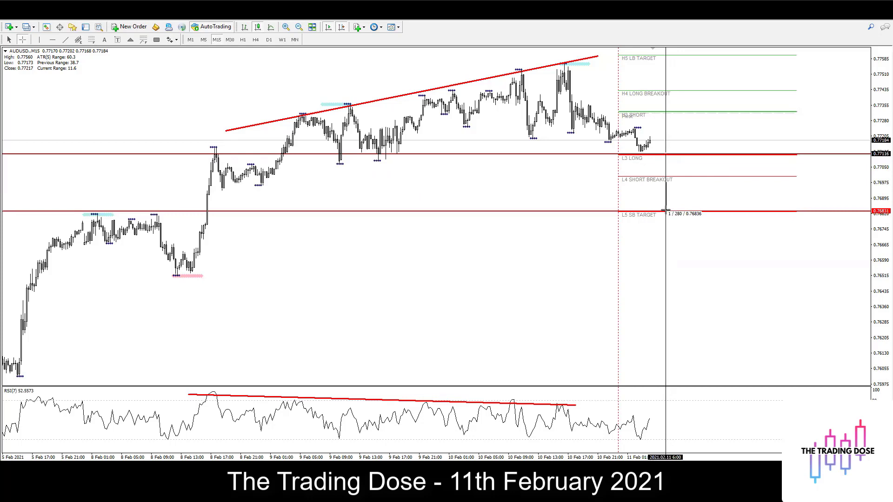
left_click_drag(666, 209, 668, 214)
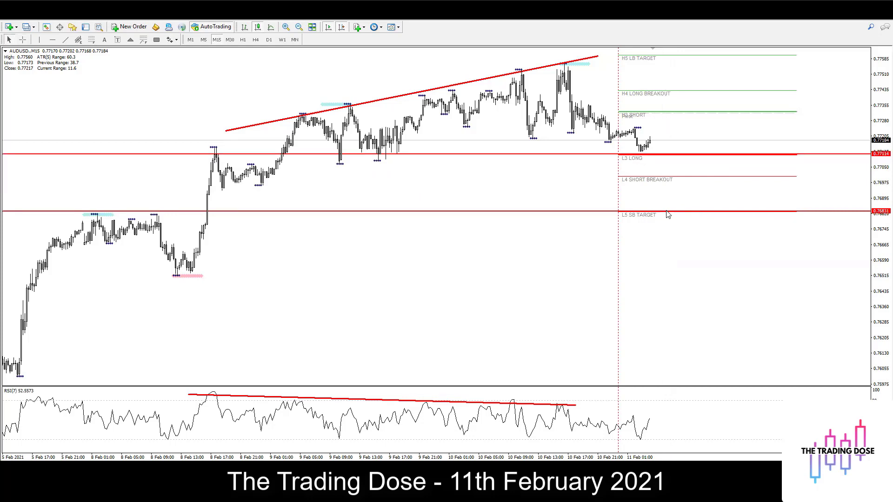
left_click(230, 40)
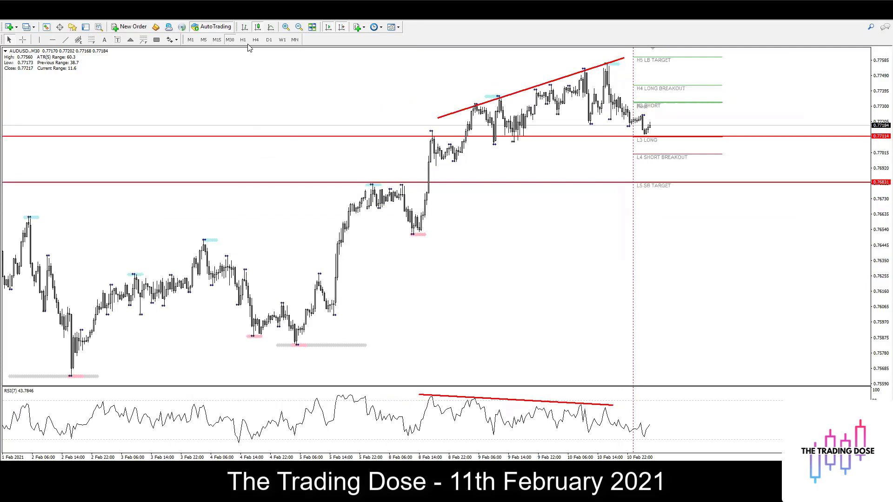
left_click(242, 40)
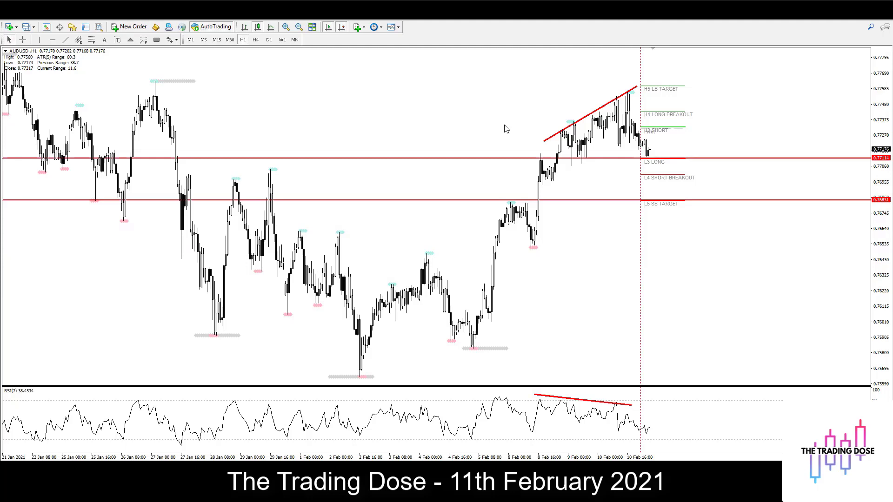
Clear the drawings from the AUDUSD and EURUSD charts by applying the Fractals with Pivot template to each.
left_click(391, 27)
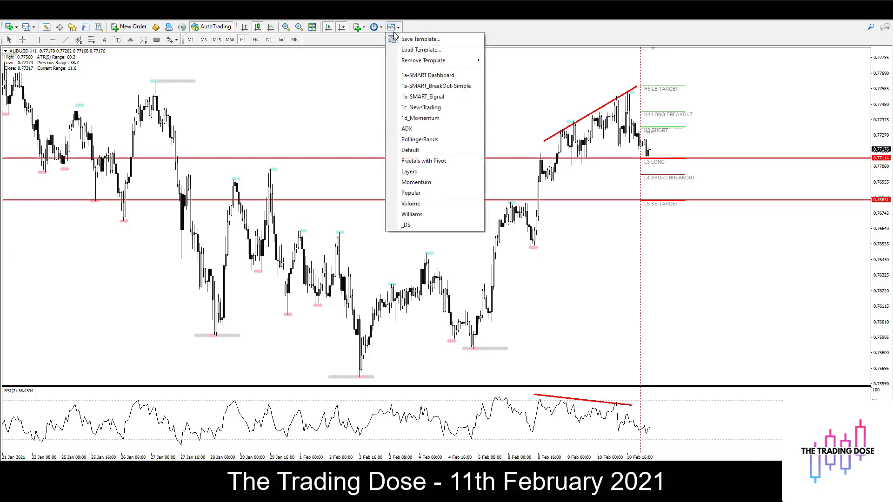
left_click(422, 161)
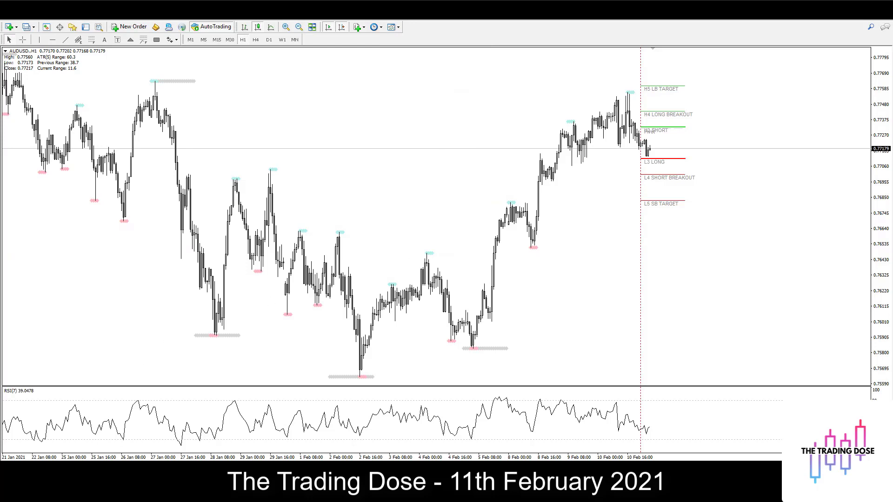
key("ctrl+F6")
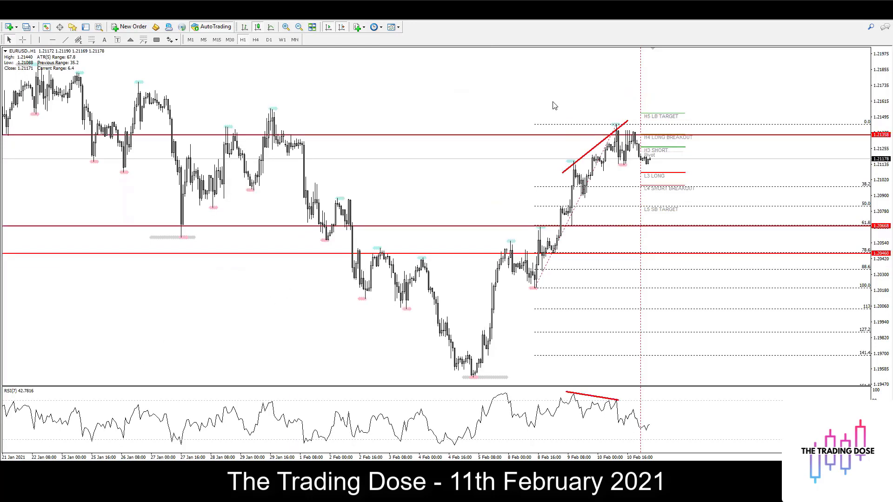
left_click(392, 27)
left_click(410, 161)
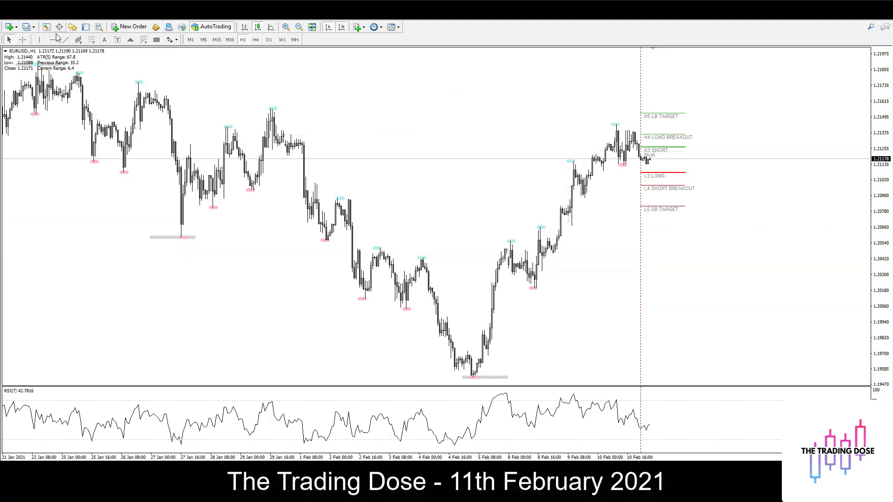
Place horizontal lines at 1.21126 and 1.20826 on the EURUSD chart and measure the price distance around the L3 to L5 levels.
left_click(632, 166)
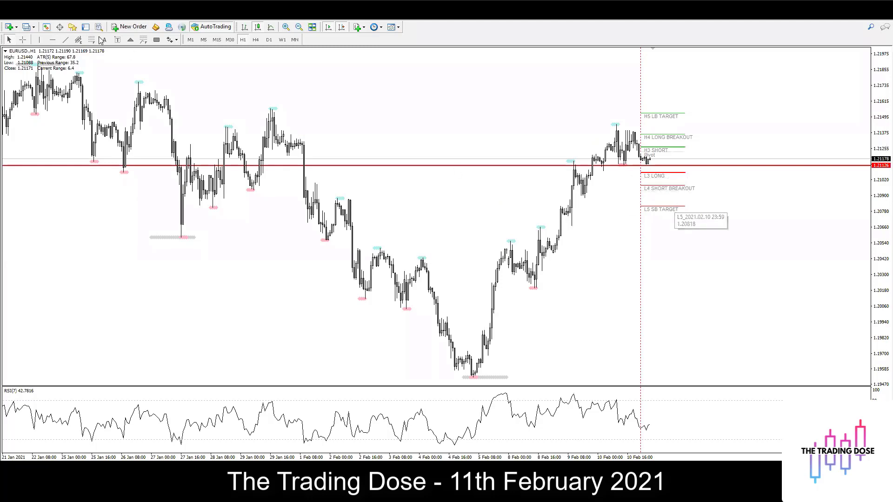
left_click(52, 40)
left_click(652, 205)
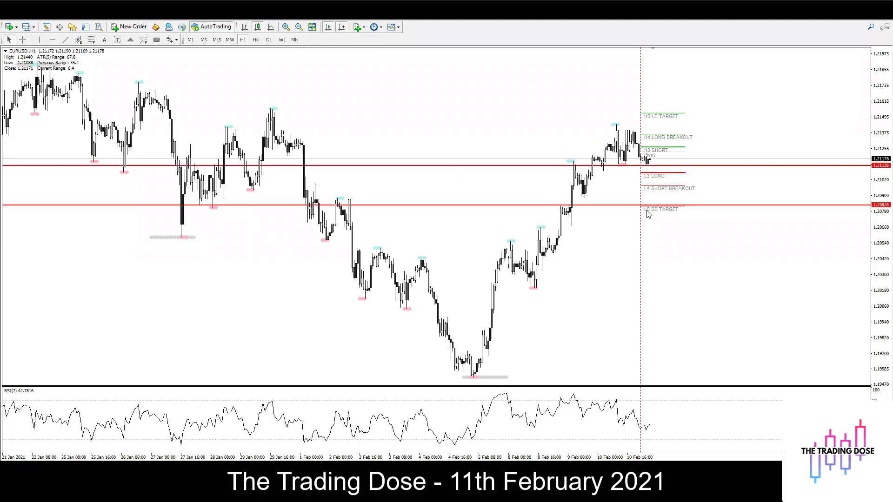
middle_click(670, 173)
left_click_drag(672, 175, 663, 208)
On the NZDUSD H1 chart, mark the range with horizontal lines at 0.72467 and 0.71074, and clear them with the Fractals with Pivot template.
left_click(219, 465)
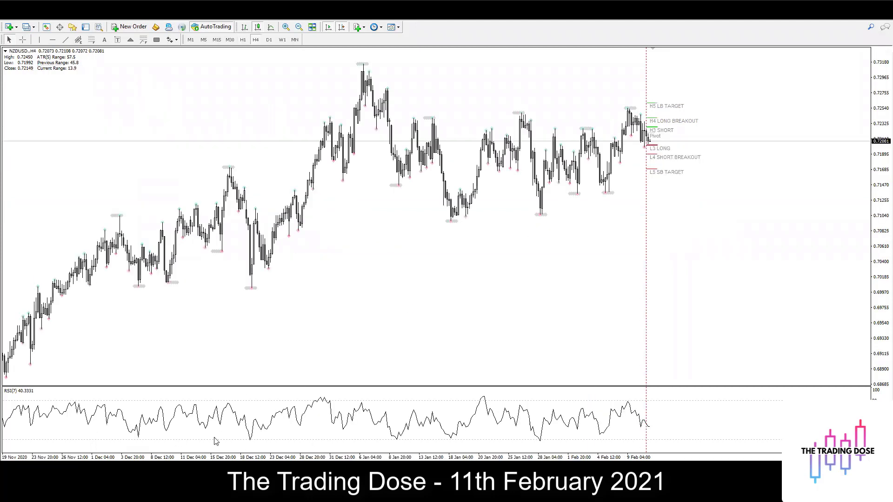
left_click(243, 40)
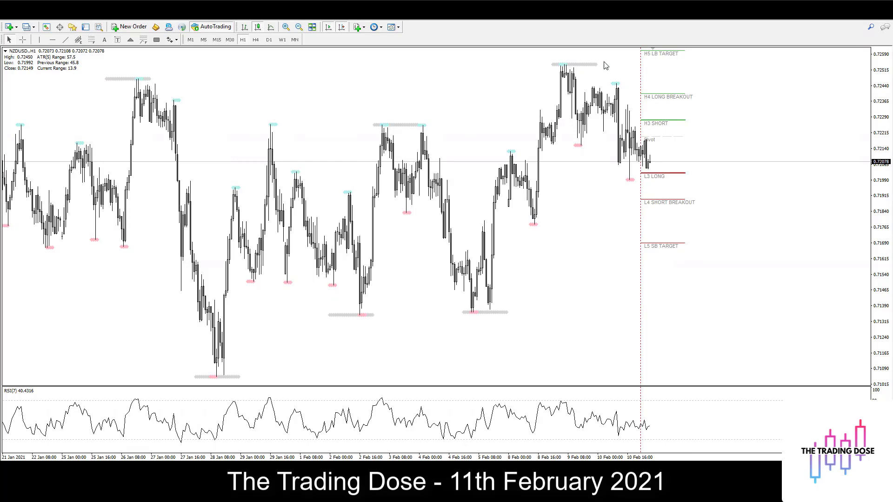
left_click(53, 39)
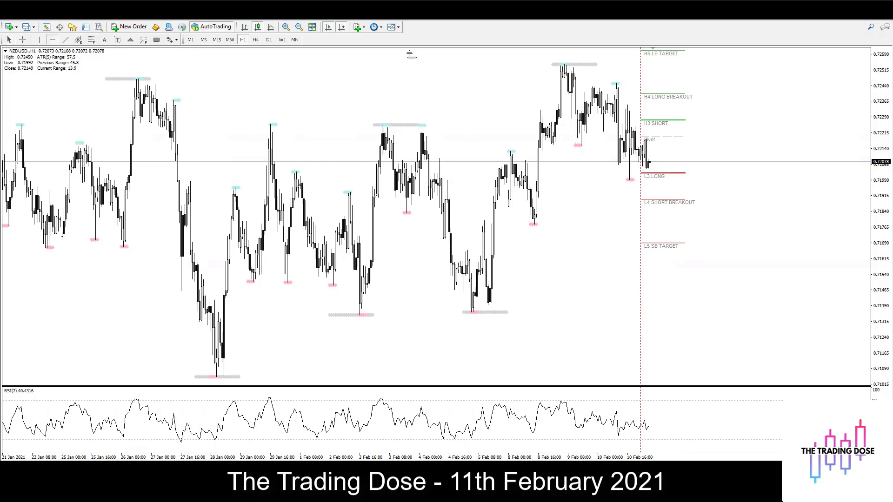
left_click(369, 84)
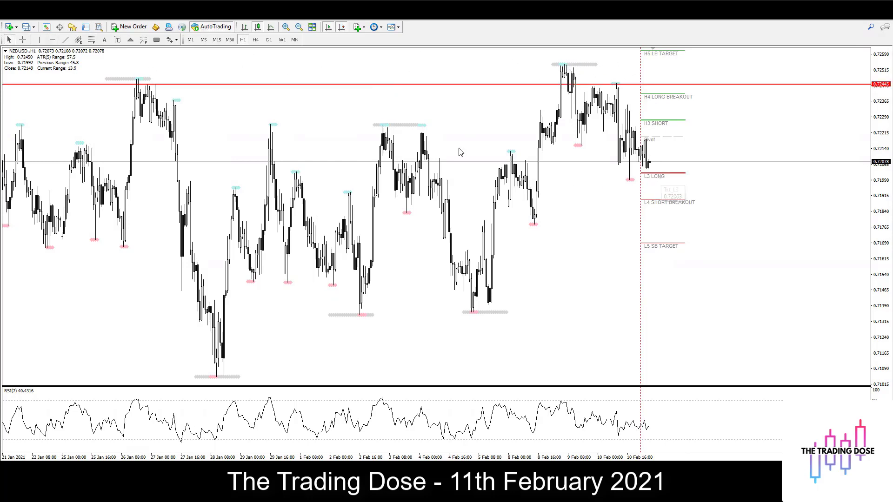
left_click_drag(221, 85, 204, 79)
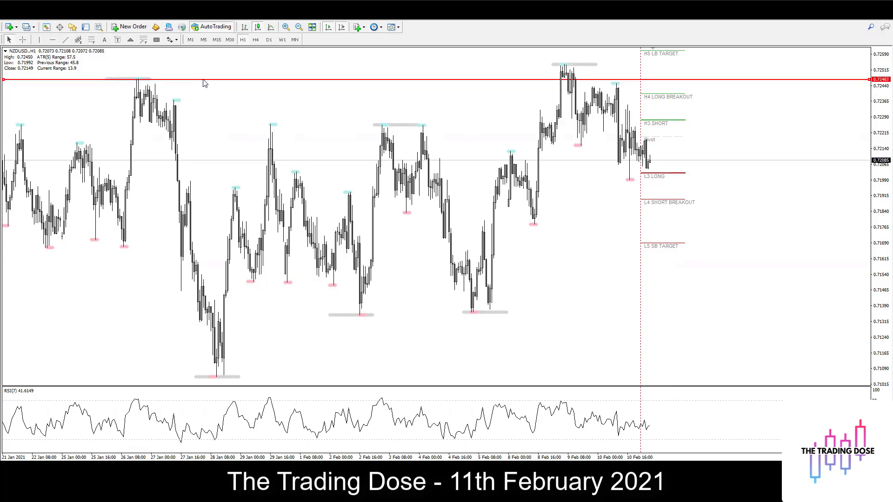
left_click(276, 327)
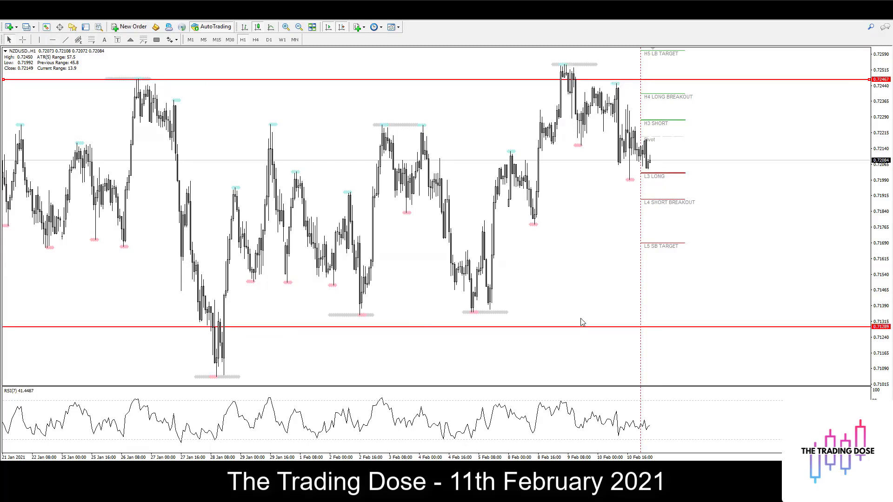
left_click_drag(560, 328, 548, 375)
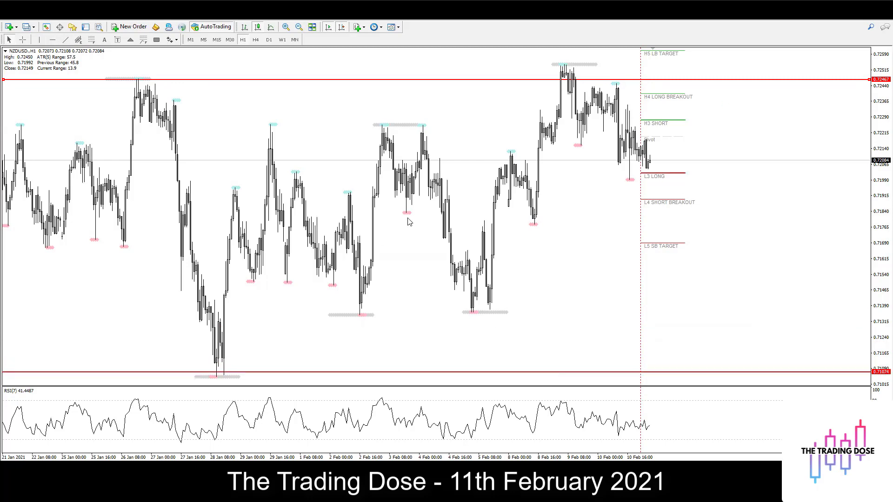
left_click(393, 27)
left_click(418, 160)
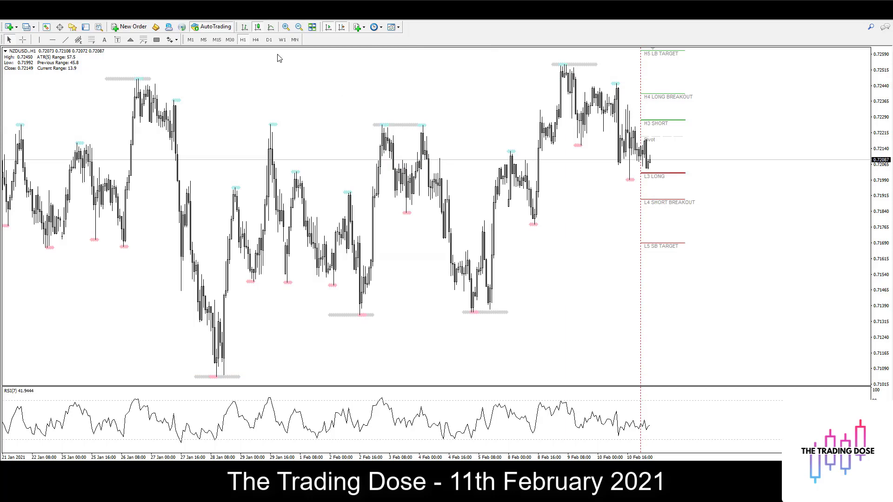
left_click(256, 40)
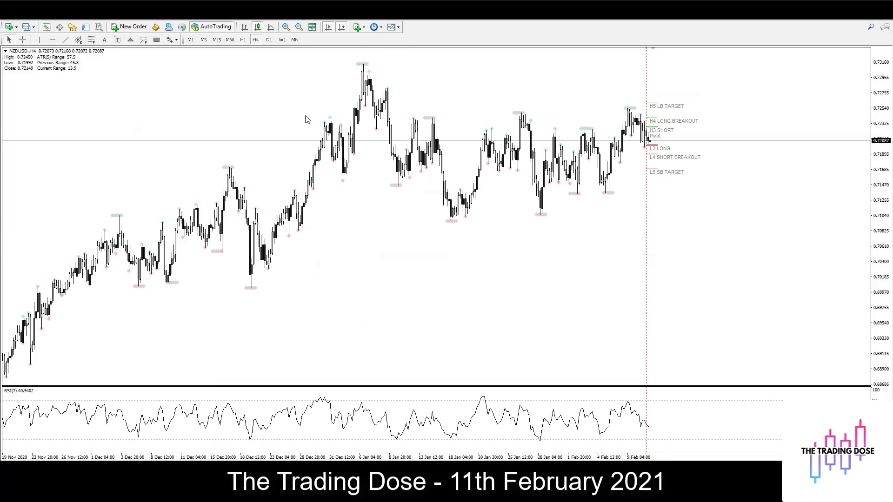
left_click(92, 40)
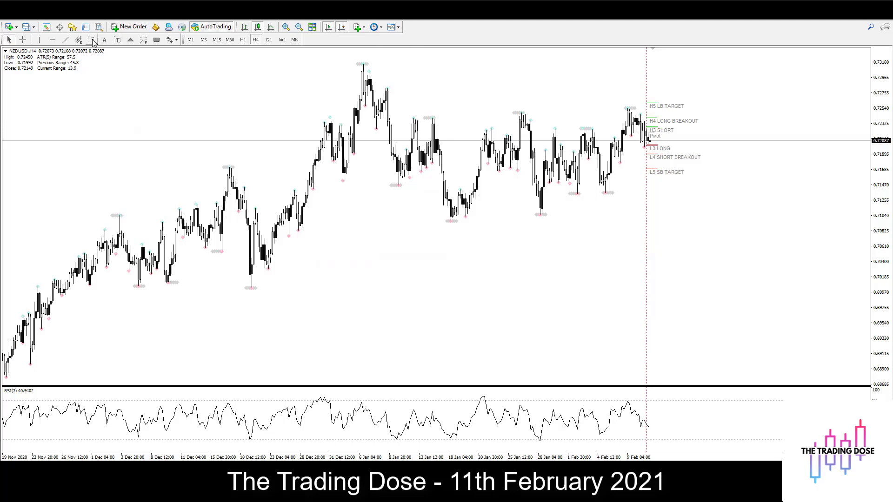
left_click(243, 39)
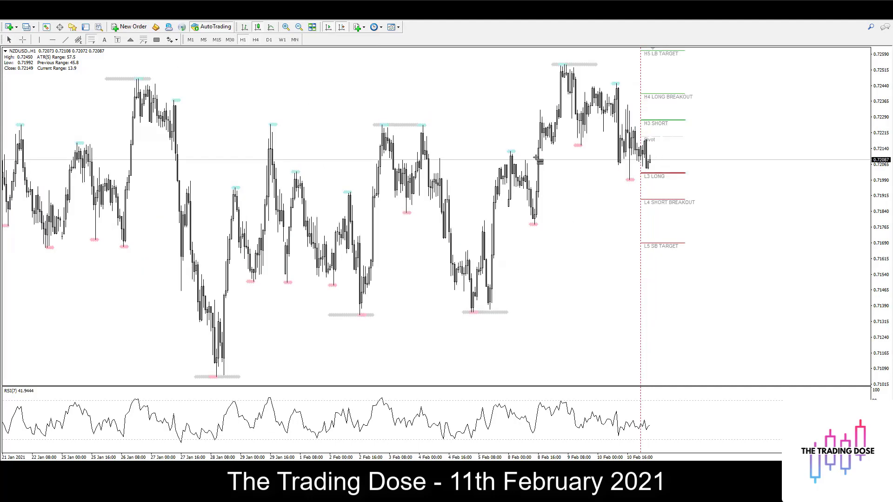
left_click_drag(511, 150, 475, 316)
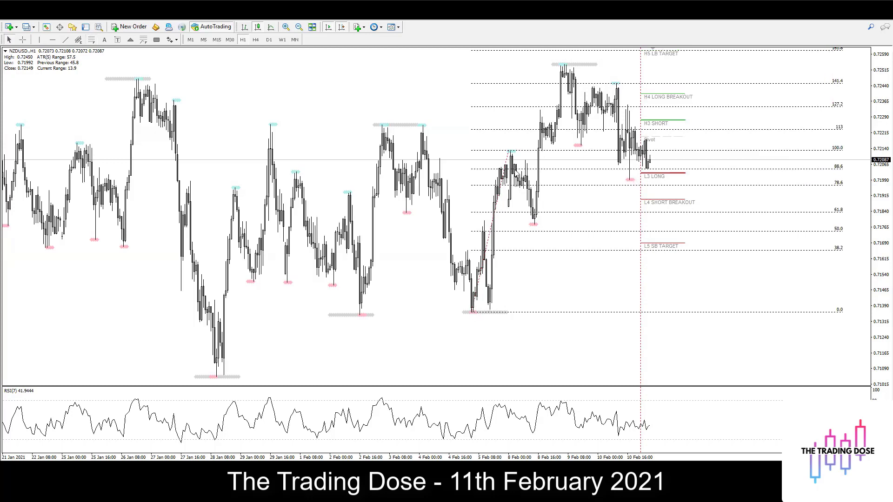
right_click(504, 165)
left_click(535, 198)
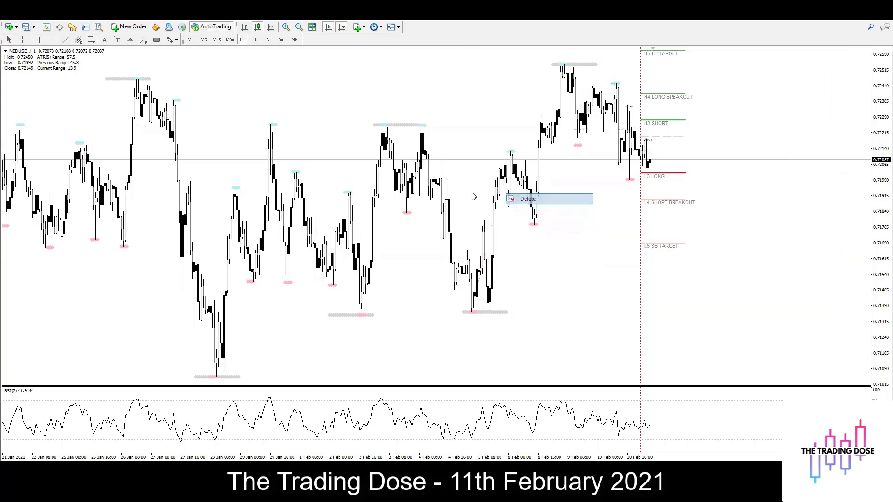
Draw a Fibonacci retracement on the NZDUSD H1 chart from the 5 February low to the 9 February high.
left_click(92, 40)
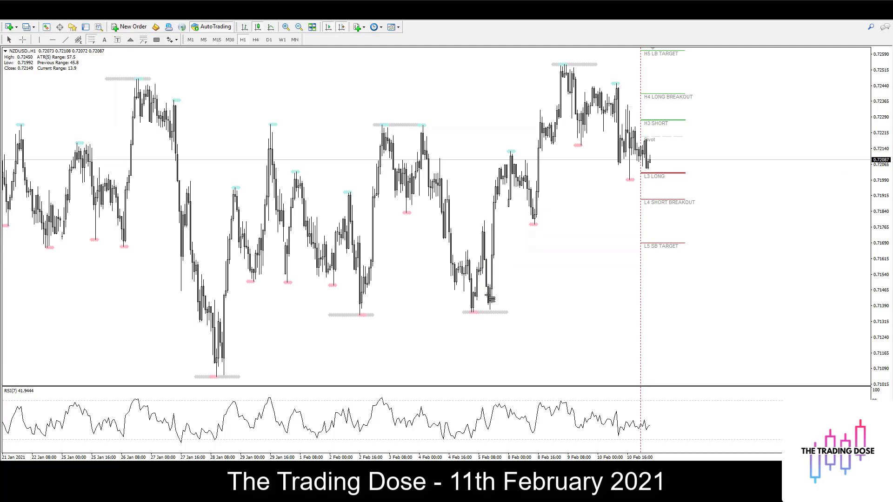
left_click_drag(473, 311, 479, 263)
mouse_move(507, 184)
left_mouse_down()
mouse_move(543, 92)
mouse_move(565, 65)
left_mouse_up()
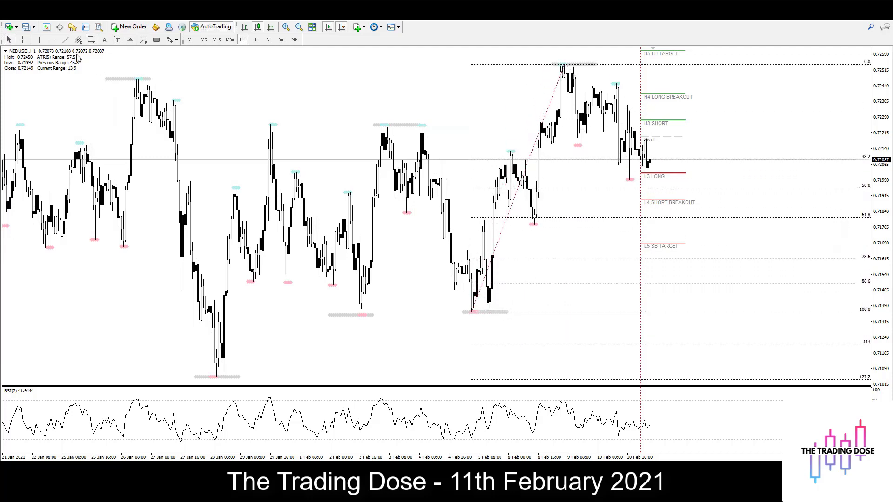
Draw two triangles on the NZDUSD H1 chart forming a harmonic pattern from the 5 February low to a projected point at the 78.6 level.
left_click(130, 39)
left_click_drag(511, 152, 518, 172)
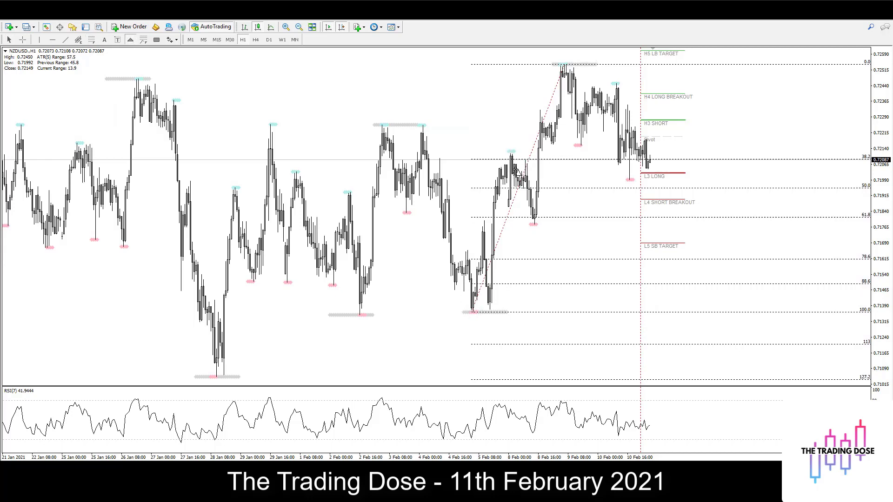
left_click(533, 225)
left_click(131, 40)
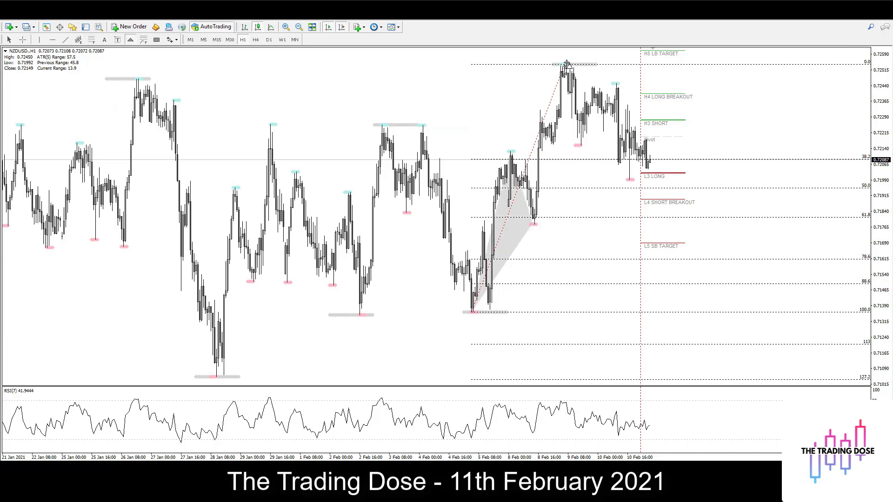
left_click(754, 259)
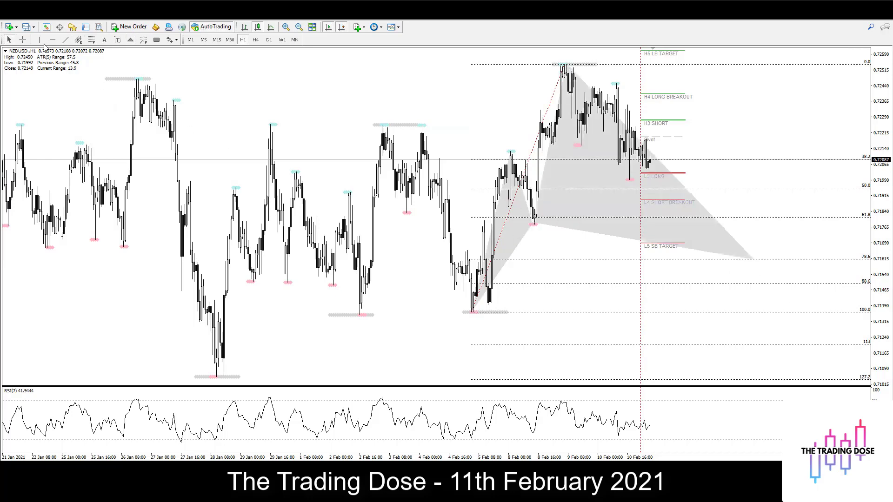
Place a horizontal line at 0.71615 on the 78.6 retracement level and check it on the H4 timeframe before returning to H1.
left_click(753, 259)
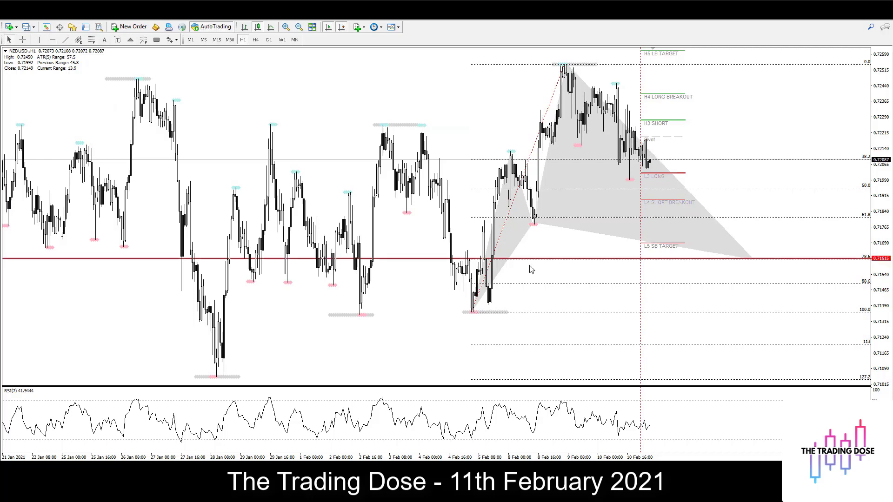
left_click(255, 40)
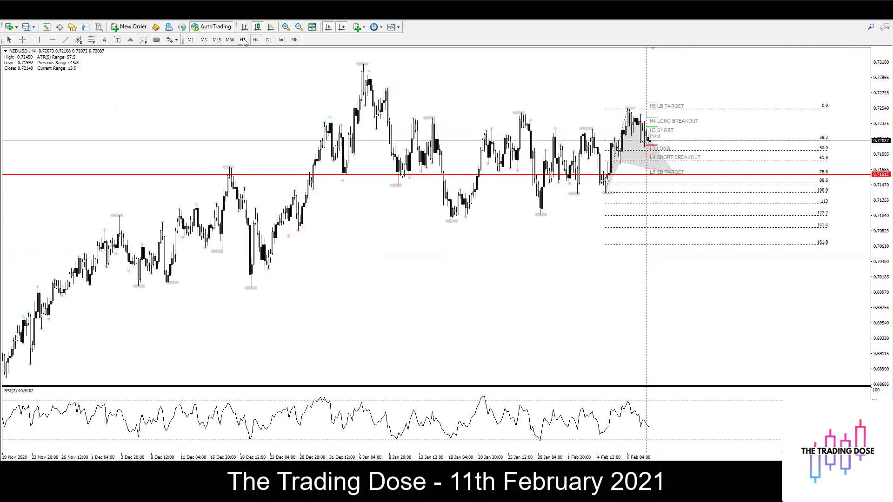
left_click(243, 39)
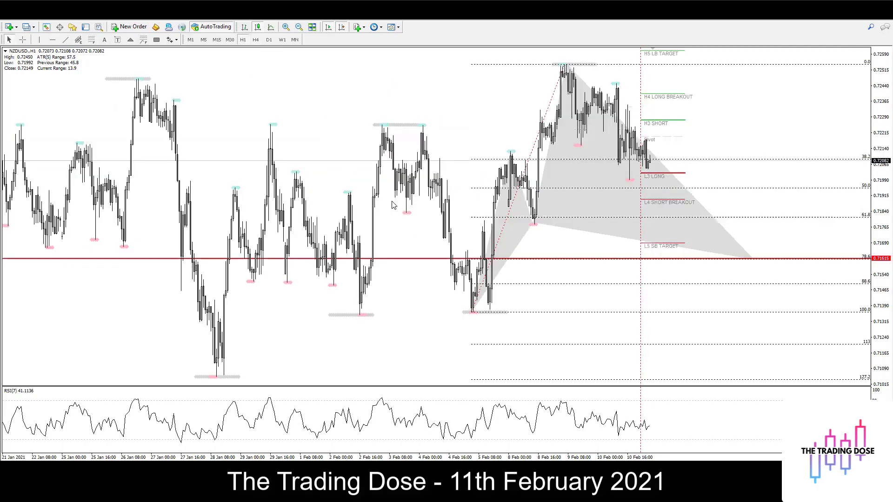
Try a shaded rectangle over the zone between the L5 target and the 0.71615 line, and delete it.
left_click(156, 40)
left_click_drag(636, 242, 788, 255)
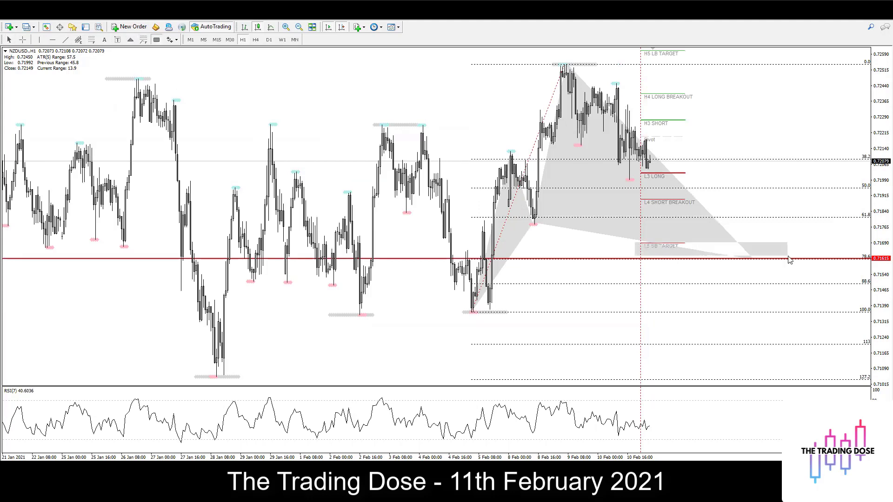
middle_click(663, 258)
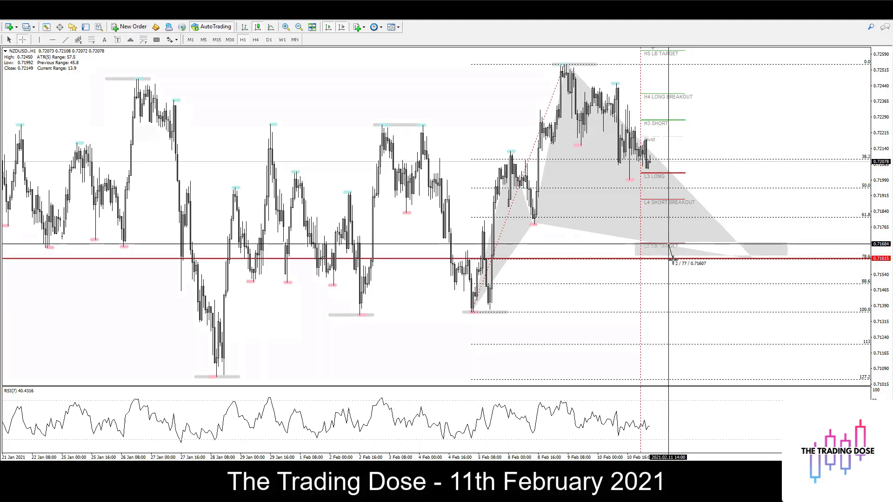
middle_click(693, 245)
left_click_drag(785, 259, 801, 267)
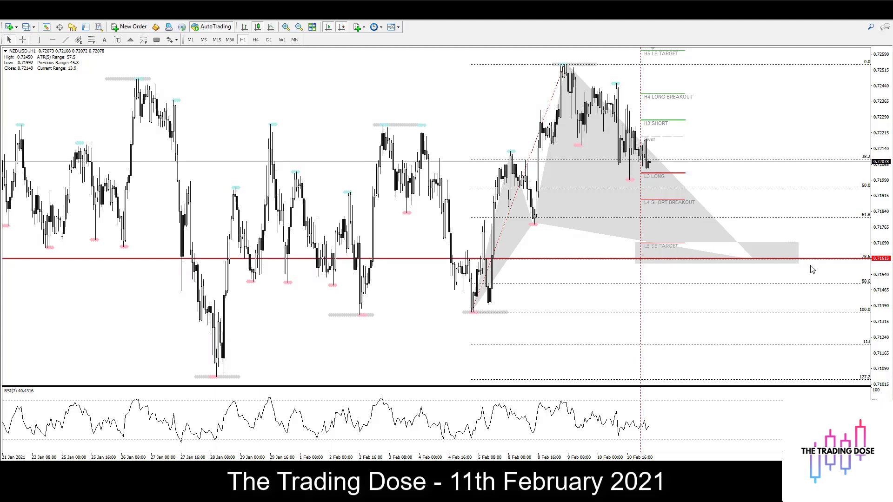
right_click(800, 248)
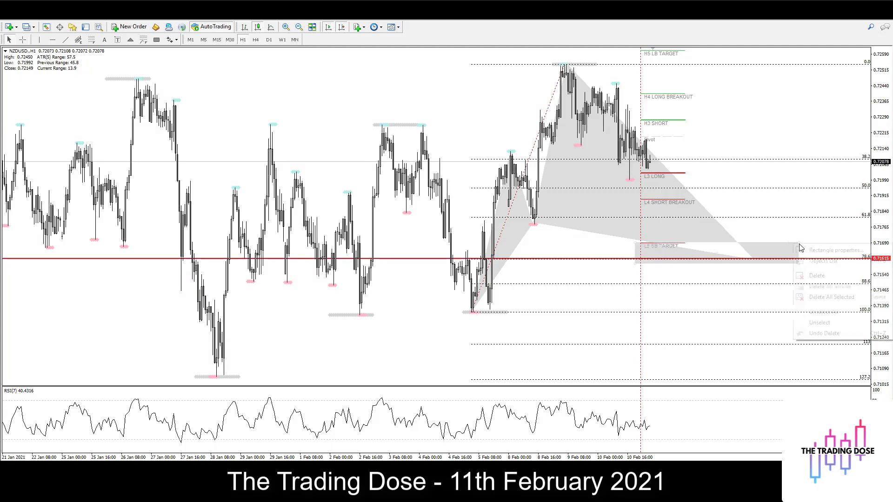
left_click(817, 276)
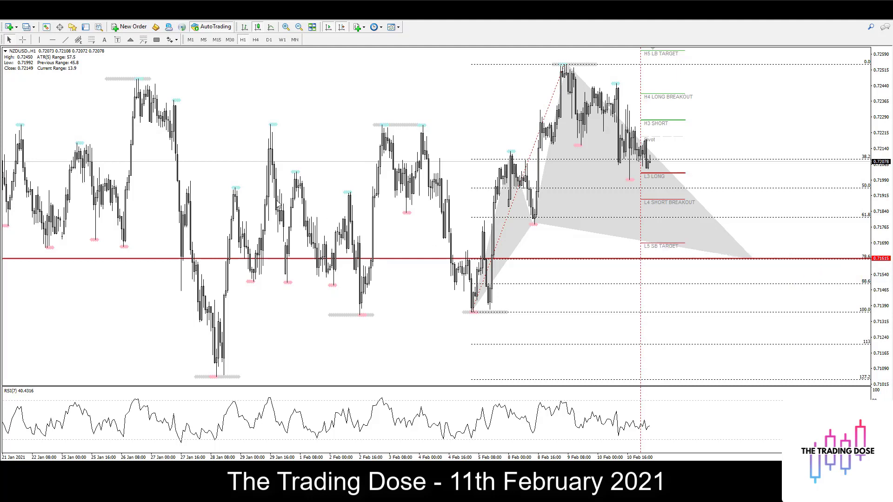
Place horizontal lines at 0.71353 and 0.72022 on the NZDUSD chart and measure each one's distance from the 0.71615 line.
left_click(53, 40)
left_click(479, 313)
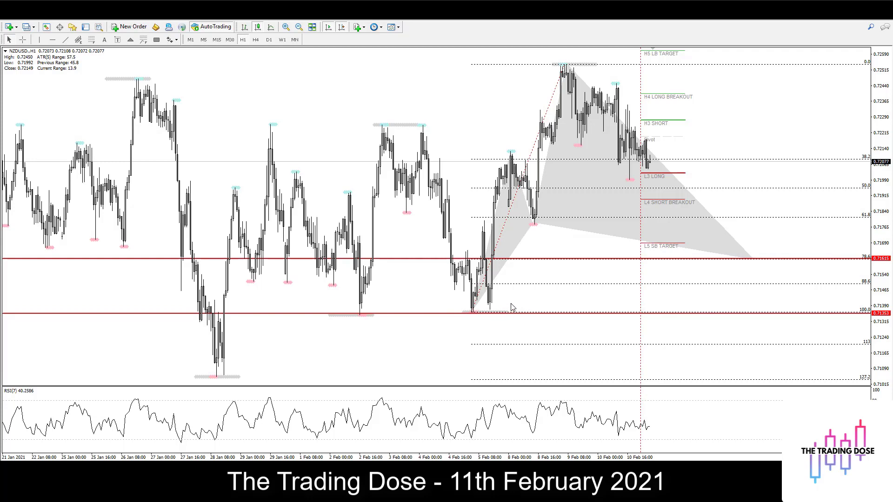
middle_click(798, 263)
left_click_drag(797, 259, 784, 314)
left_click(53, 40)
left_click(697, 173)
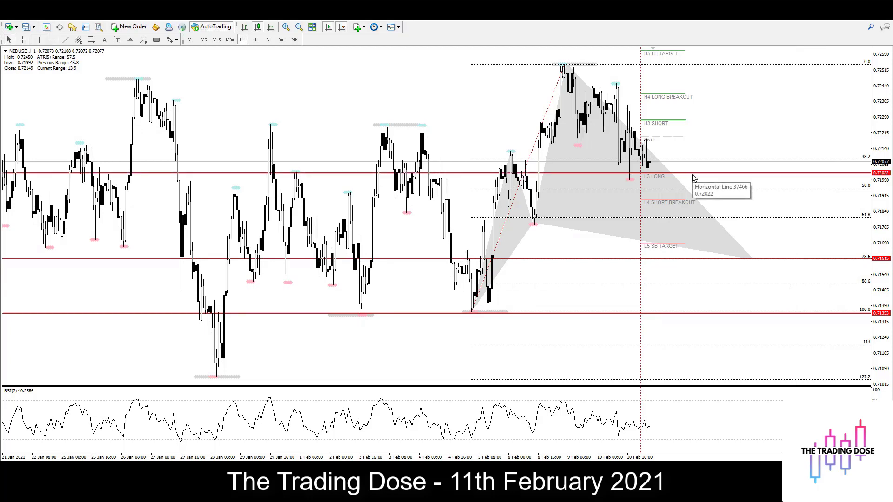
middle_click(829, 184)
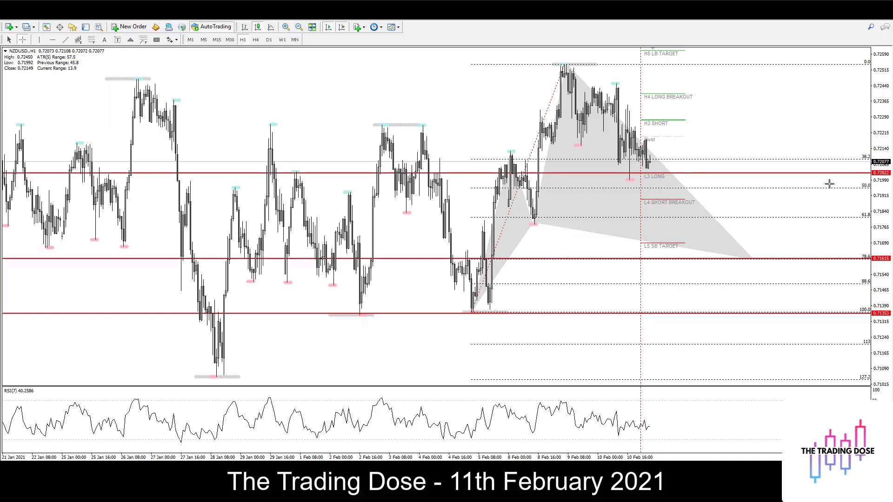
left_click_drag(810, 173, 792, 258)
Review the NZDUSD levels and pattern on the H4 timeframe and return to H1.
left_click(255, 39)
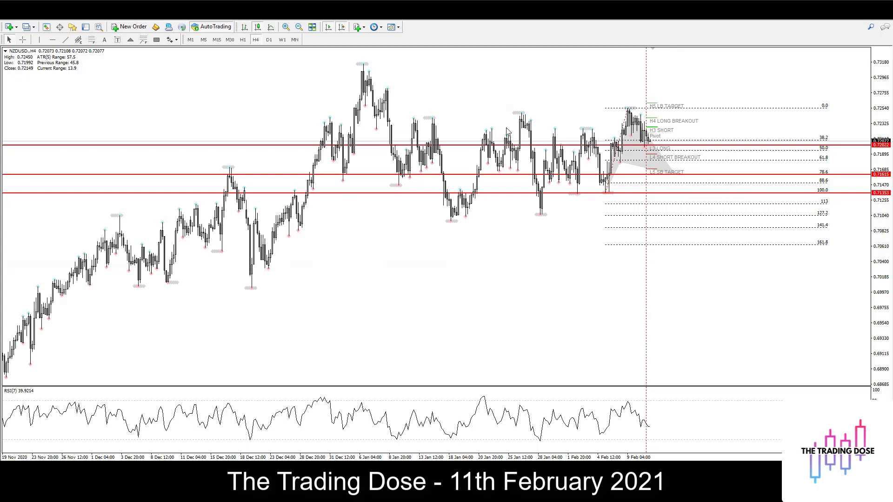
left_click(243, 40)
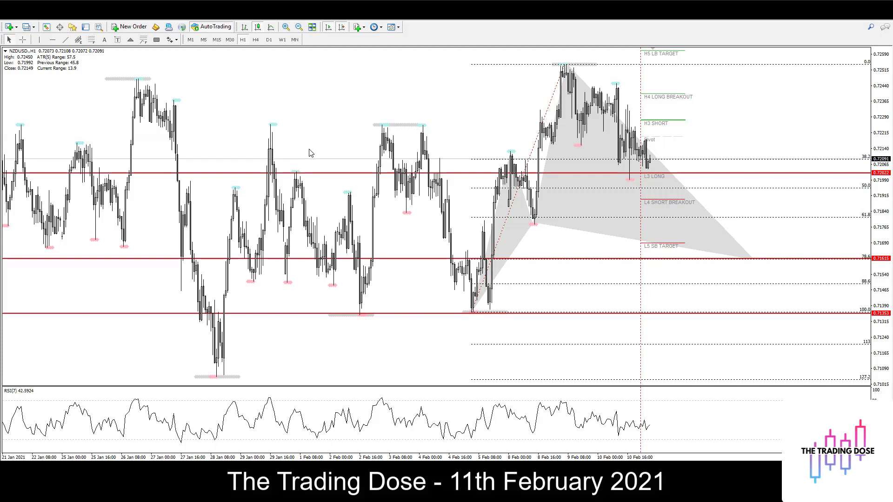
Mark the USDCAD H1 divergence with trendlines under price and RSI lows plus a horizontal line at 1.27103, and clear them with Fractals with Pivot.
left_click(204, 465)
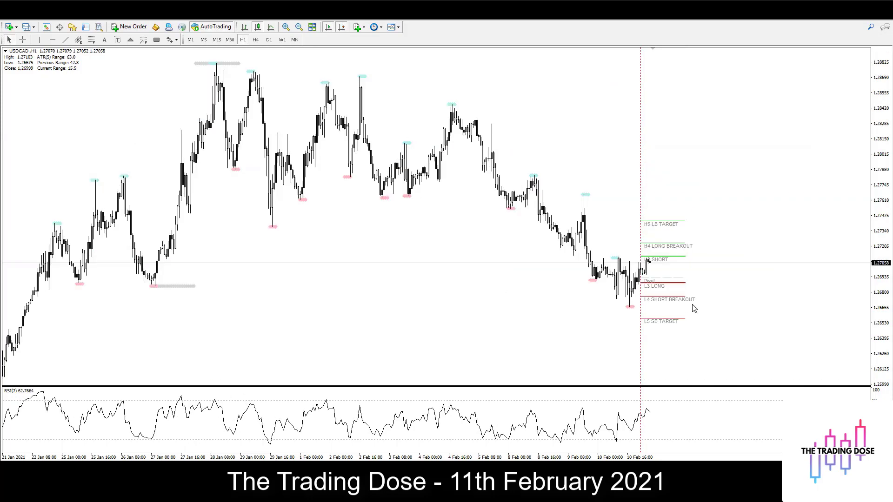
left_click(65, 39)
left_click_drag(579, 270, 643, 311)
left_click_drag(561, 446, 658, 425)
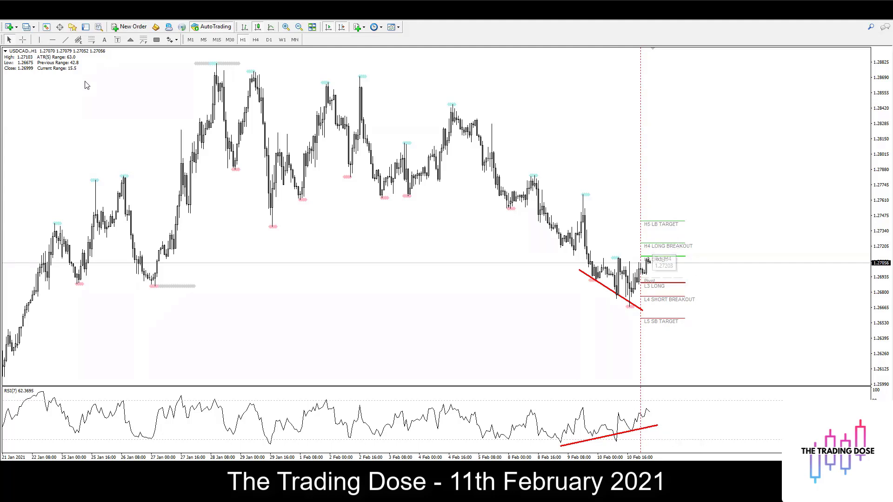
left_click(52, 39)
left_click(624, 257)
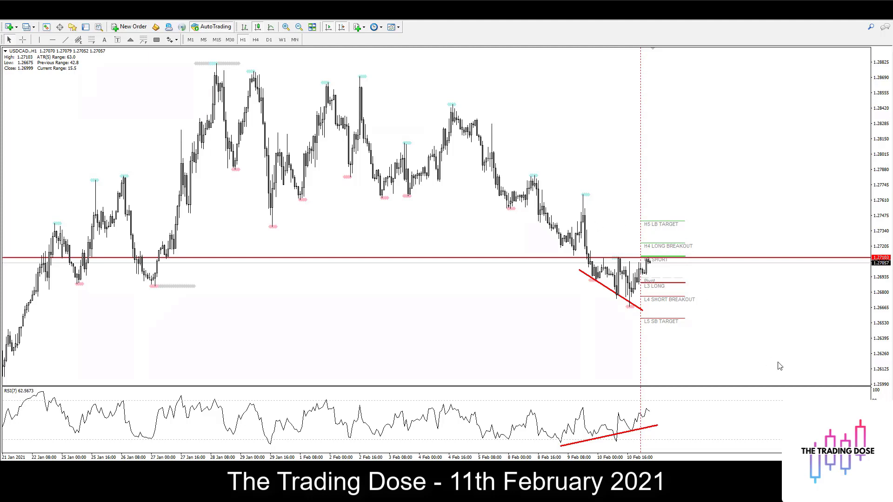
left_click(392, 26)
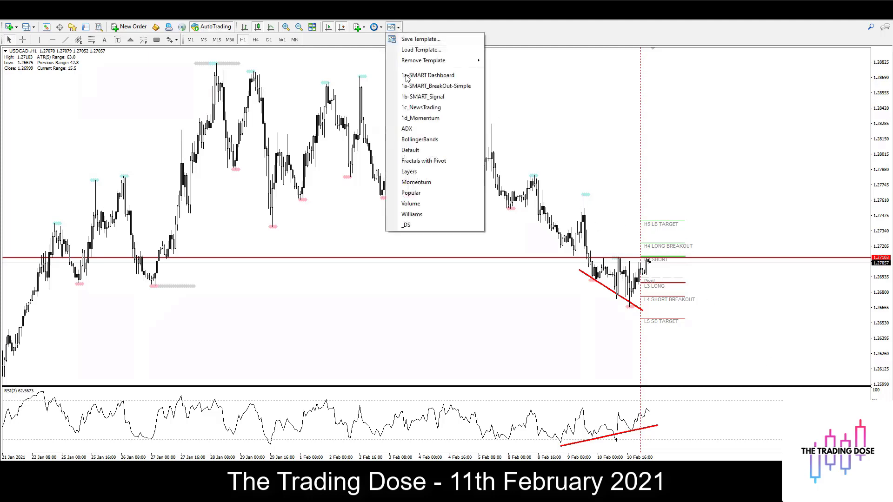
left_click(416, 160)
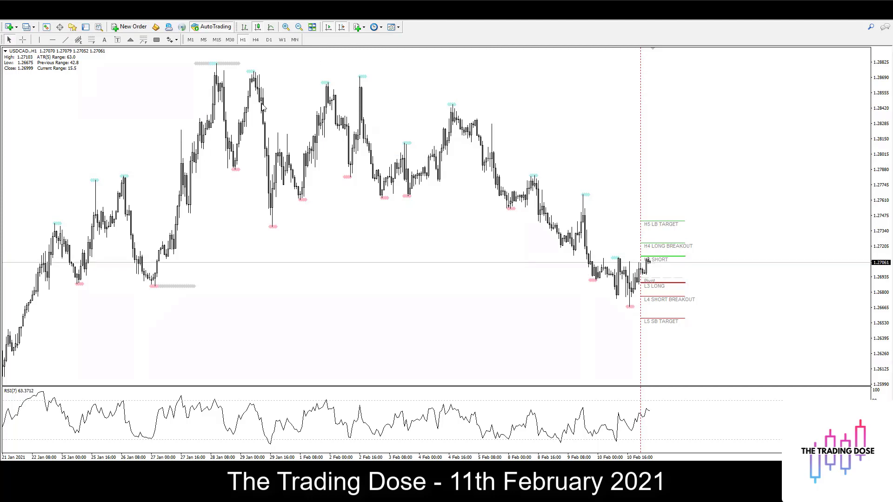
Switch to the USDJPY H1 chart and measure the 10 February swing between its high and low.
key("ctrl+Tab")
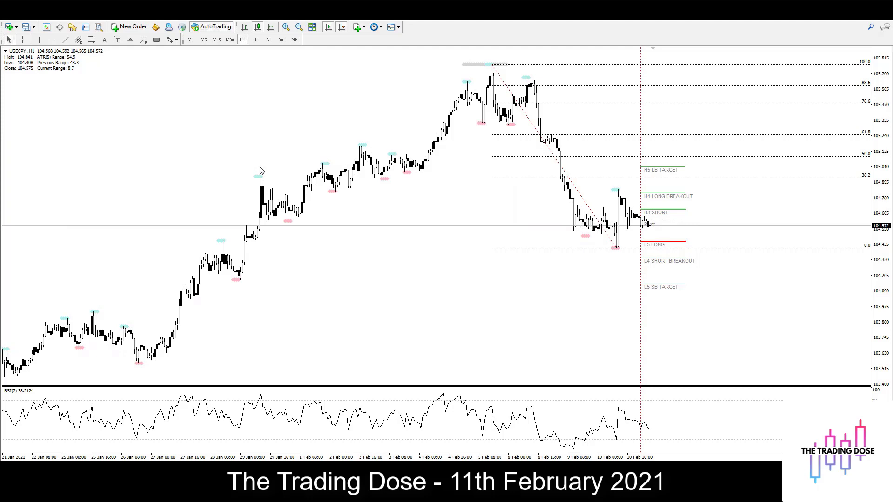
left_click(23, 40)
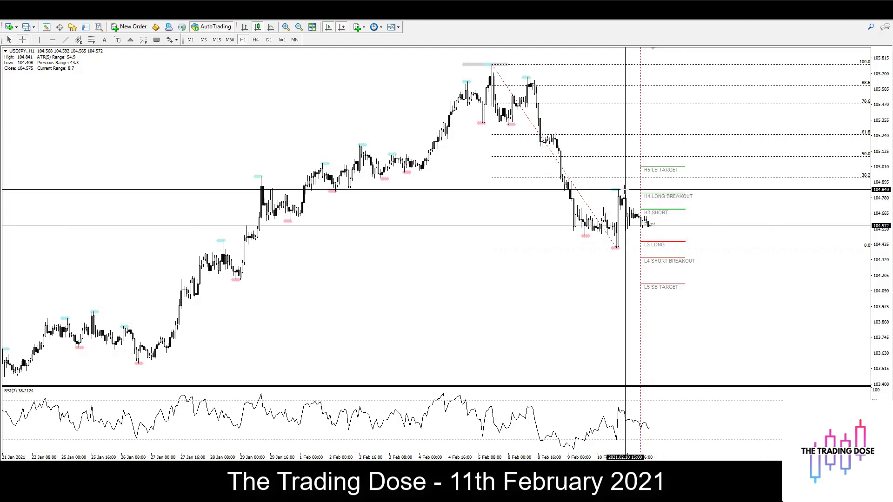
left_click_drag(626, 189, 601, 254)
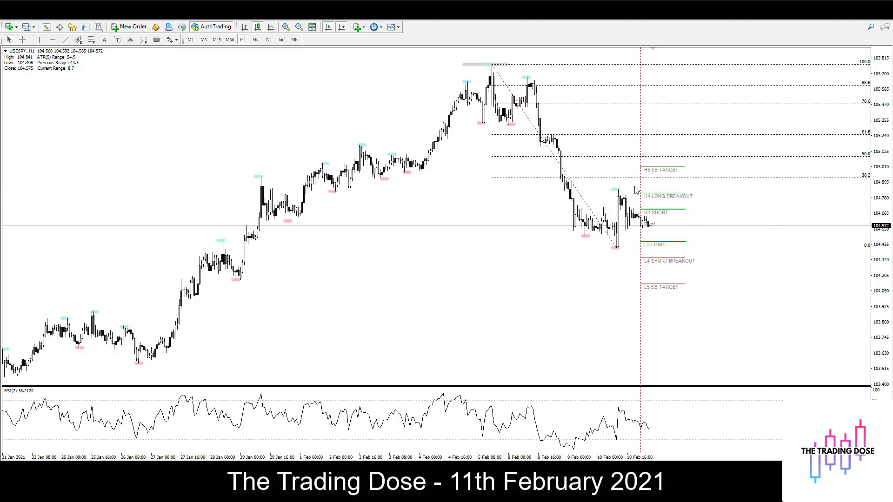
middle_click(664, 211)
left_click_drag(693, 124, 700, 137)
Draw divergence trendlines on USDJPY along the rising early-February price highs and the falling RSI highs.
left_click(66, 40)
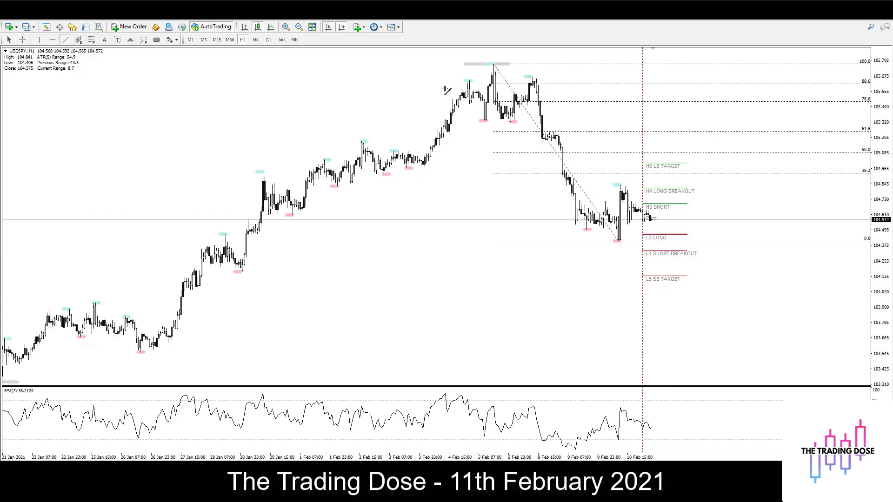
left_click_drag(438, 94, 527, 66)
left_click(67, 40)
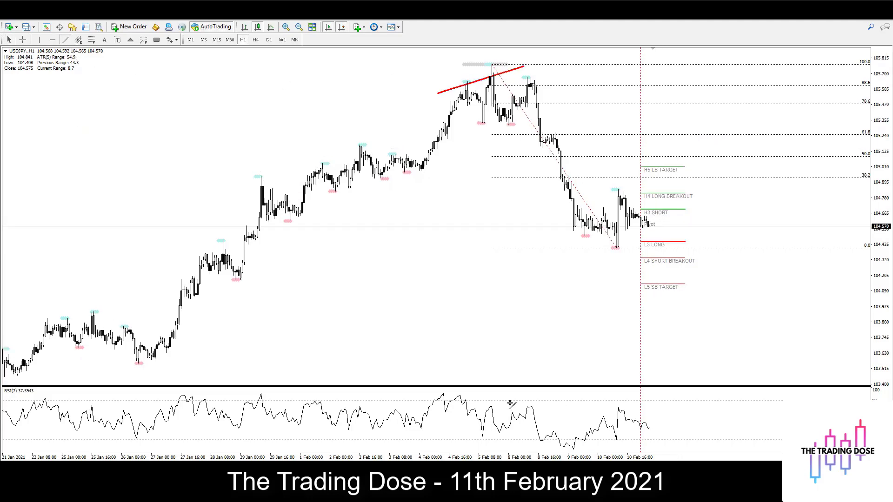
mouse_move(446, 392)
left_mouse_down()
mouse_move(546, 410)
mouse_move(539, 409)
left_mouse_up()
Place a horizontal line at 105.240 near the 61.8 retracement level on USDJPY and measure the distance to it from the current price.
left_click(53, 40)
left_click(553, 123)
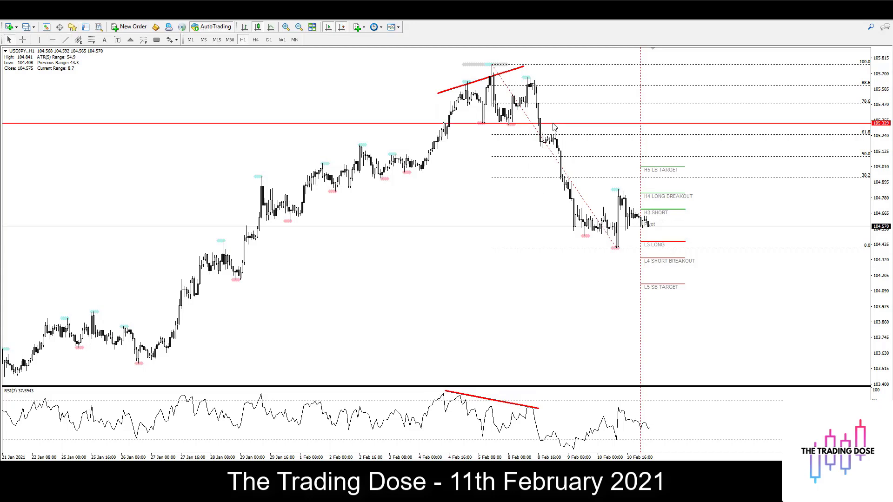
left_click_drag(553, 123, 552, 135)
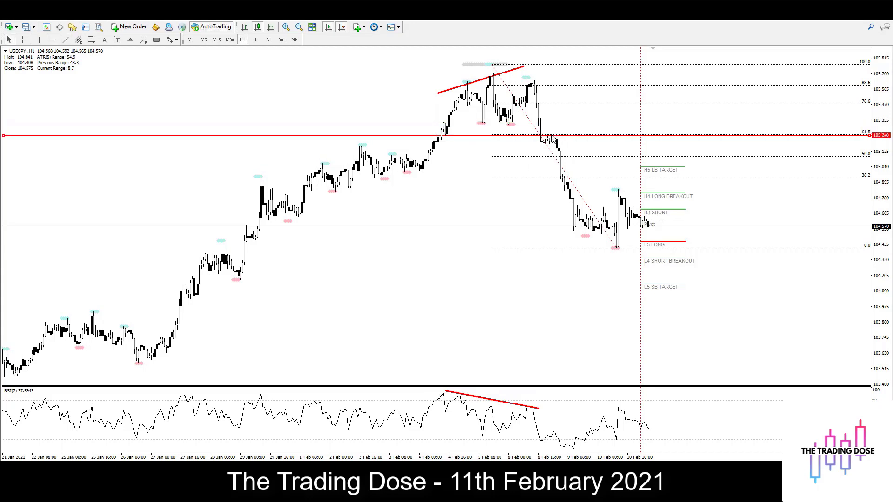
middle_click(660, 227)
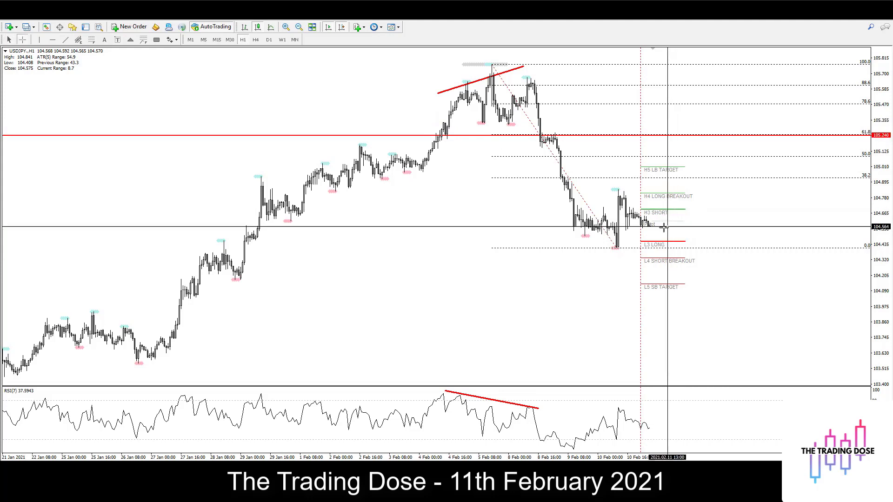
left_click_drag(660, 226, 688, 135)
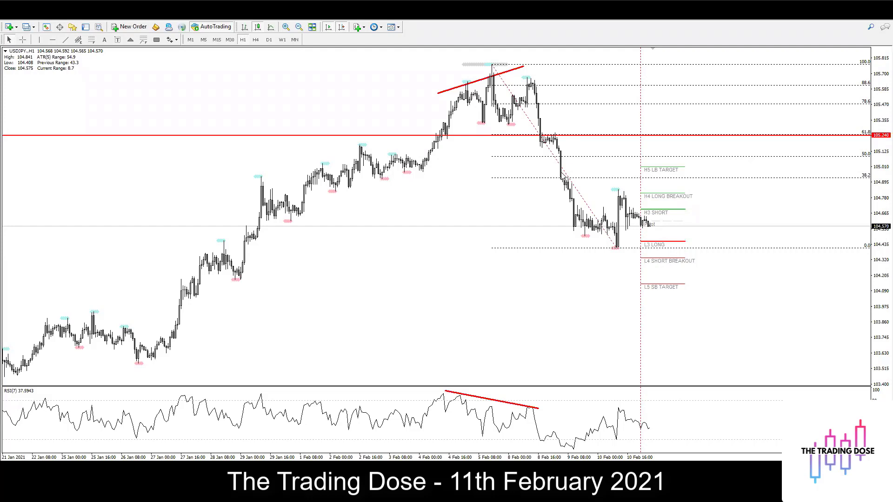
middle_click(653, 230)
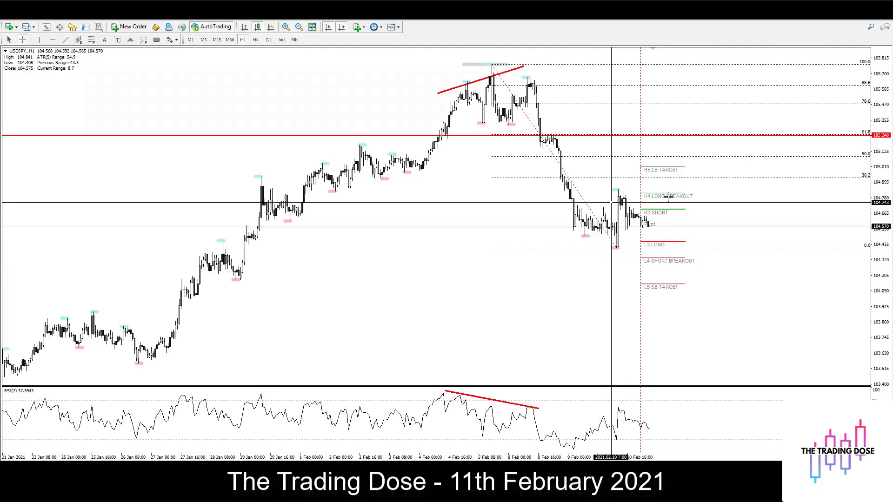
middle_click(728, 168)
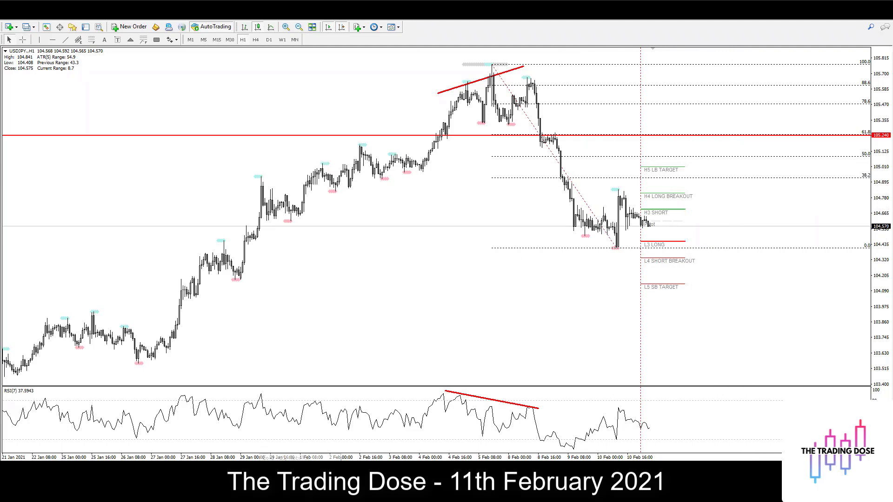
Switch to the XAUUSD H1 chart and clear its old drawings by applying the Fractals with Pivot template.
key("ctrl+Tab")
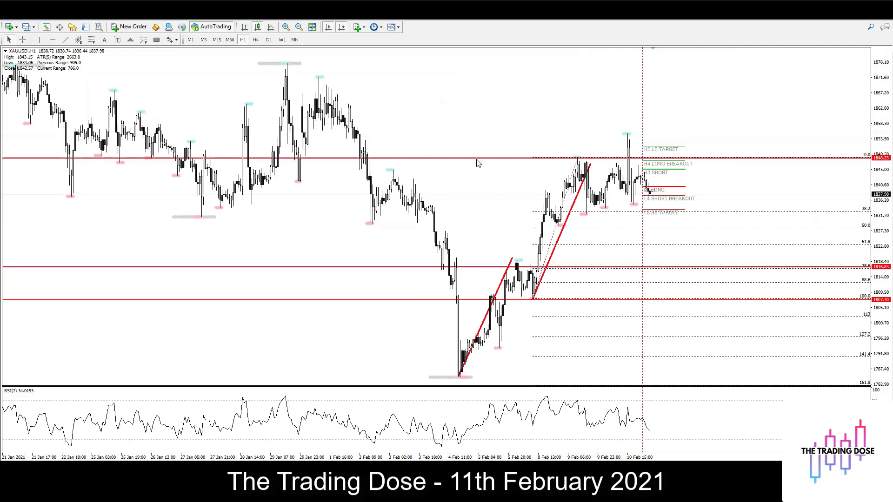
left_click(392, 27)
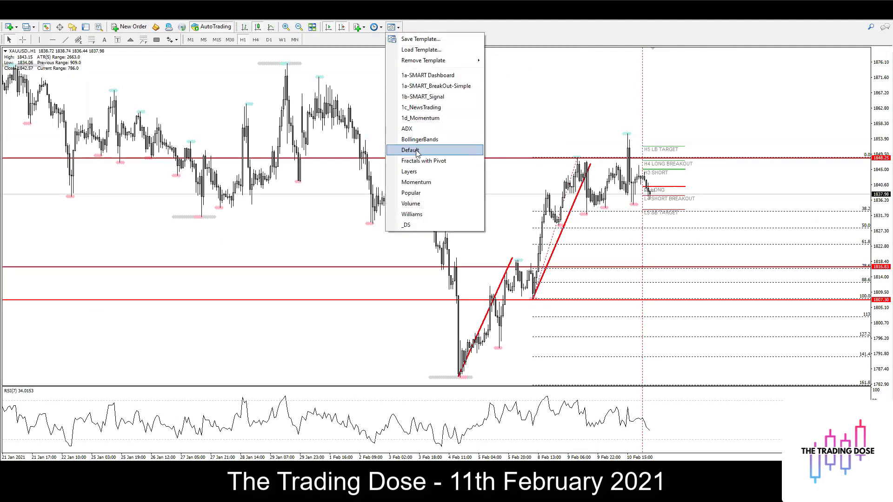
left_click(421, 161)
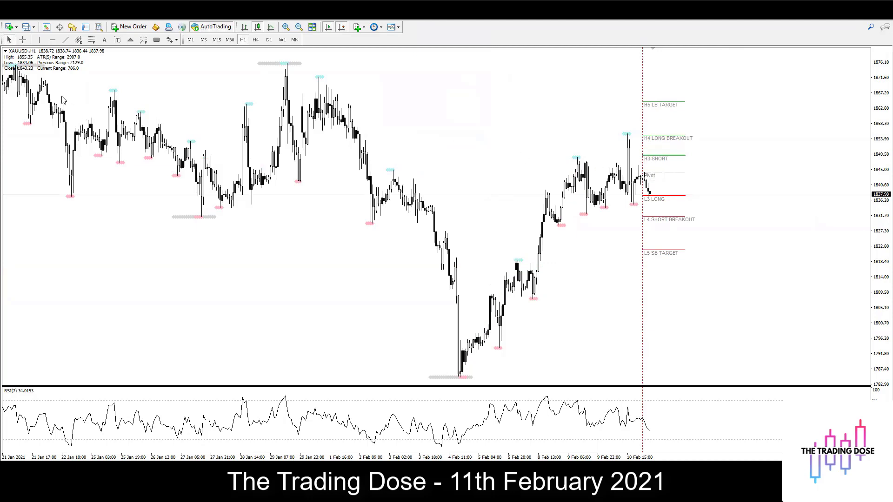
Draw divergence trendlines on XAUUSD along the rising 8–10 February price highs and the falling RSI highs.
left_click(66, 41)
mouse_move(531, 195)
left_mouse_down()
mouse_move(631, 127)
mouse_move(638, 137)
left_mouse_up()
left_click(66, 40)
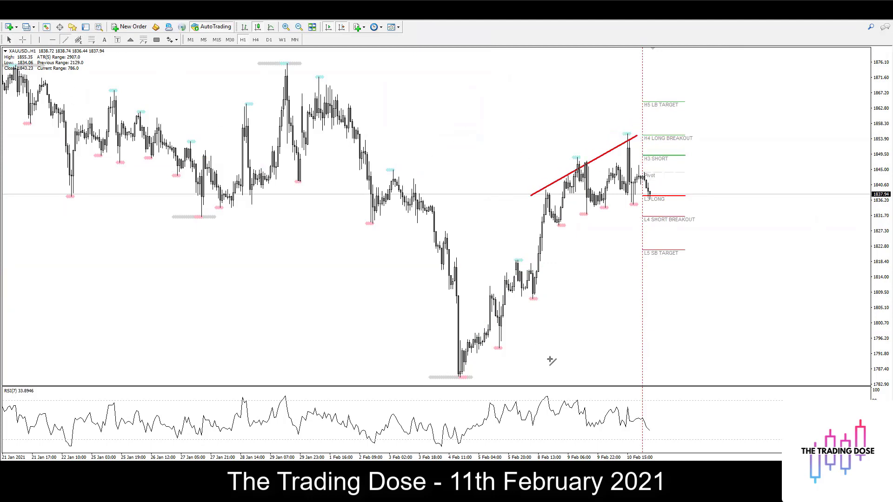
left_click_drag(544, 394, 632, 406)
Add a Fibonacci retracement from the 8 February swing low to the 10 February high and place a horizontal line at 1819.12.
left_click(53, 39)
left_click(92, 40)
left_click_drag(534, 298, 629, 134)
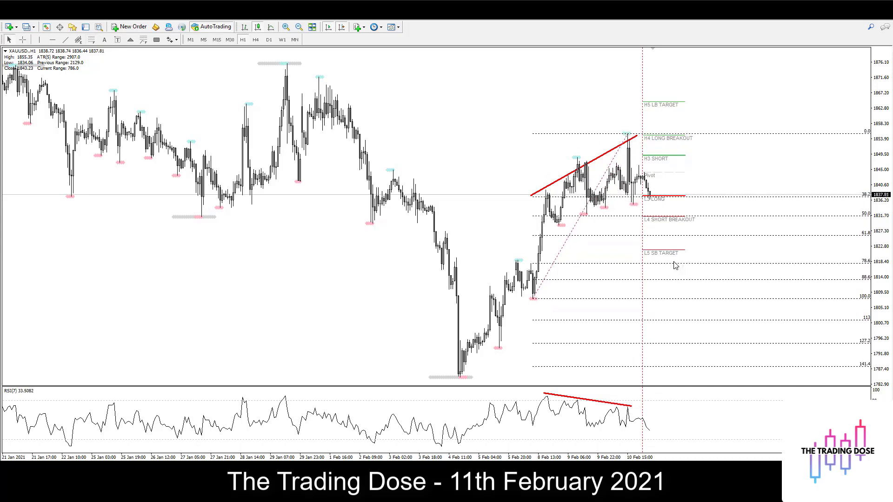
left_click(53, 40)
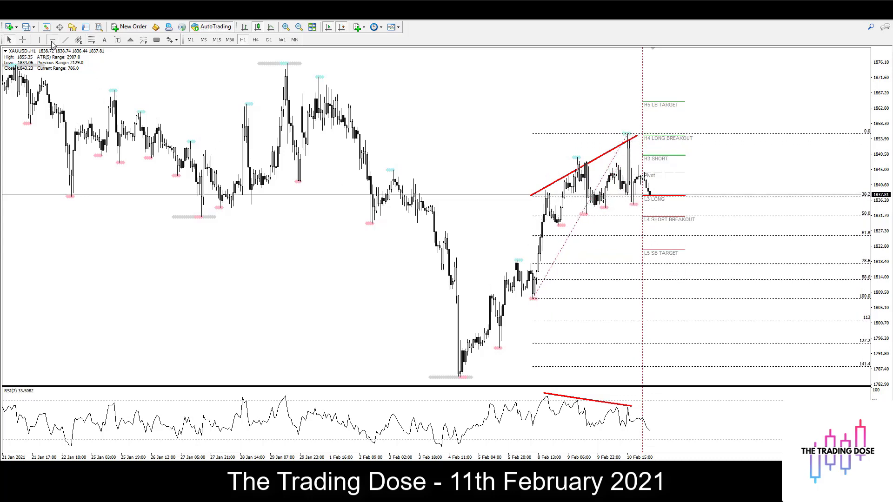
left_click(558, 259)
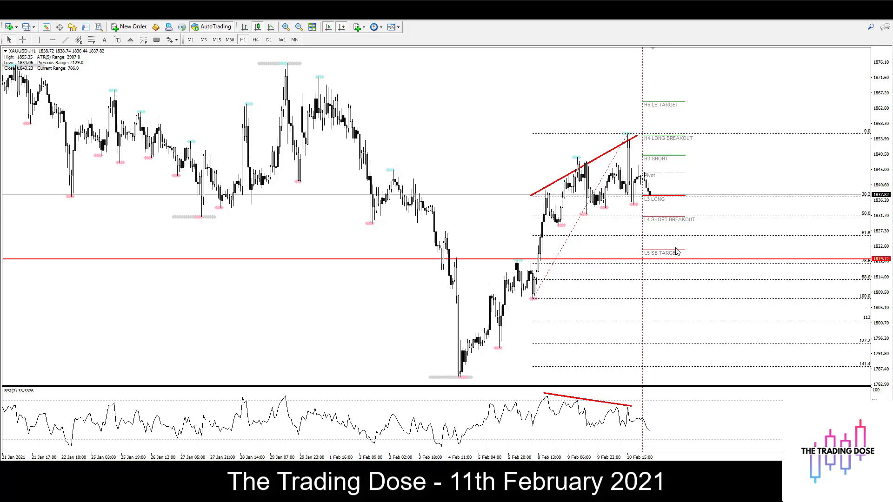
Sketch a rising projection trendline from the horizontal line up to about 1873 and delete it.
mouse_move(678, 252)
left_click_drag(692, 261, 756, 72)
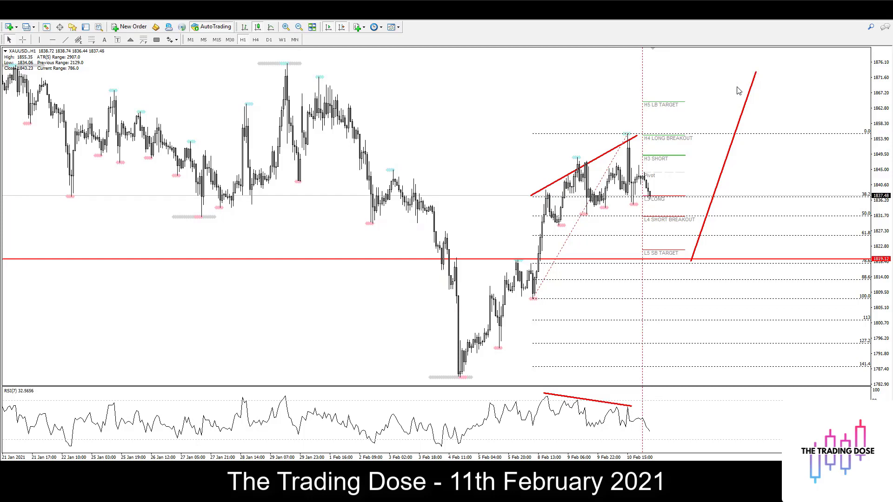
right_click(754, 83)
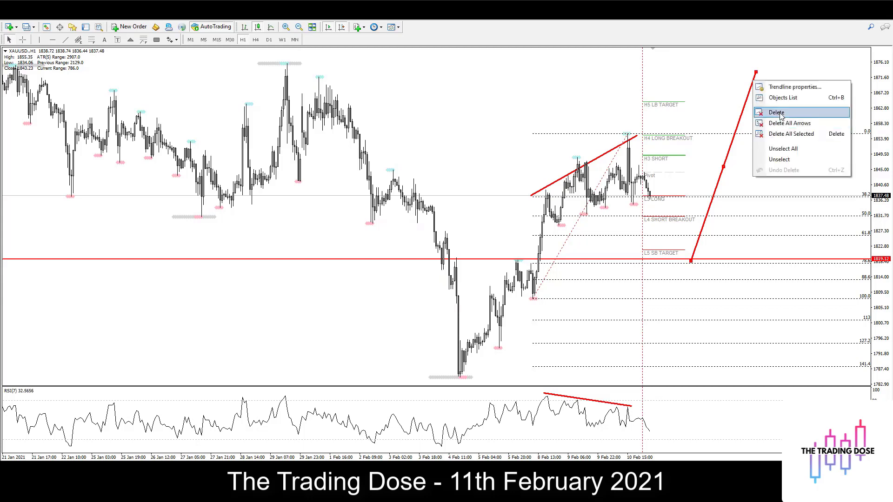
left_click(775, 115)
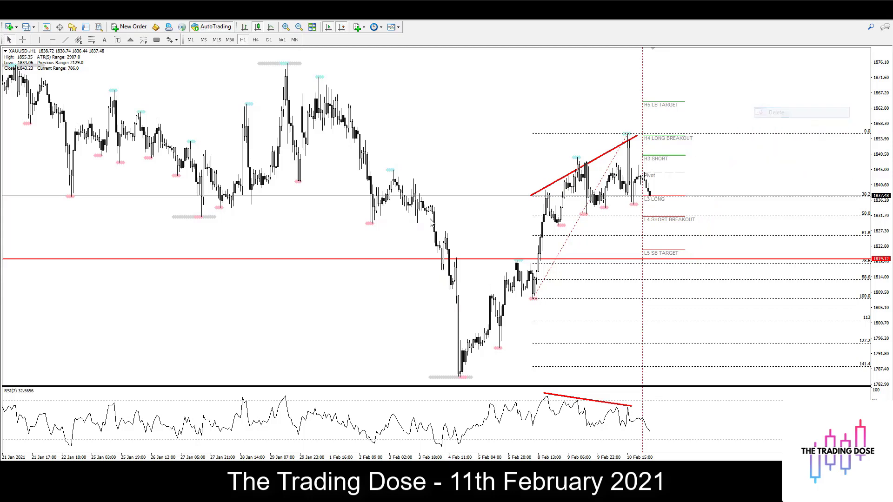
Draw a trendline under the rising 8–10 February lows and move the horizontal line to 1822.20 near the L5 SB target.
left_click(66, 40)
left_click_drag(548, 231, 578, 221)
left_click_drag(644, 192, 651, 189)
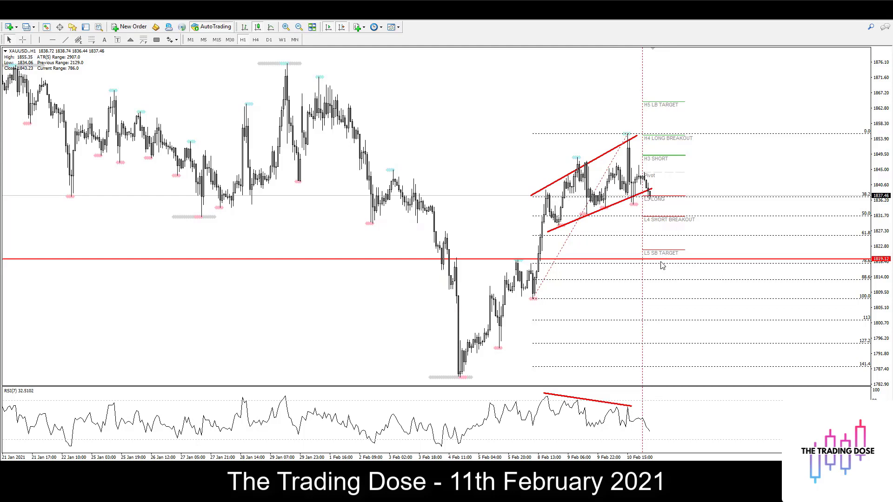
double_click(641, 259)
left_click_drag(633, 259, 634, 249)
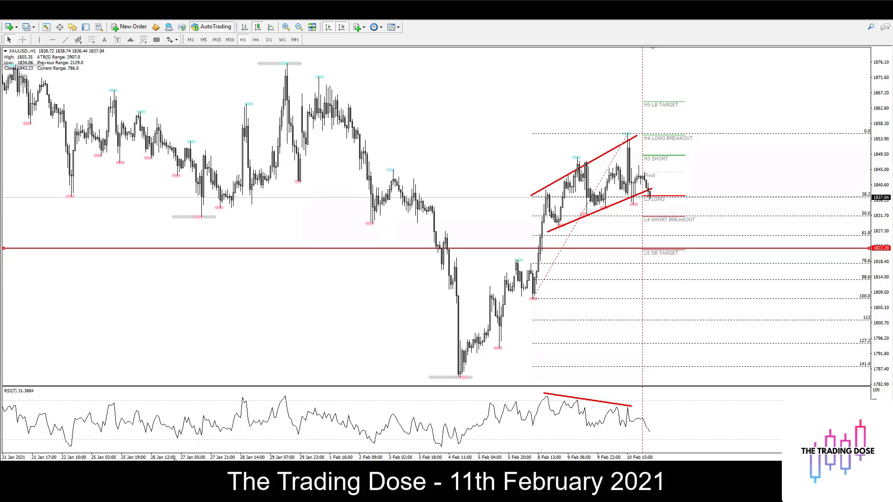
Switch to the GBPUSD H1 chart and clear its drawings by applying the Fractals with Pivot template.
key("ctrl+Tab")
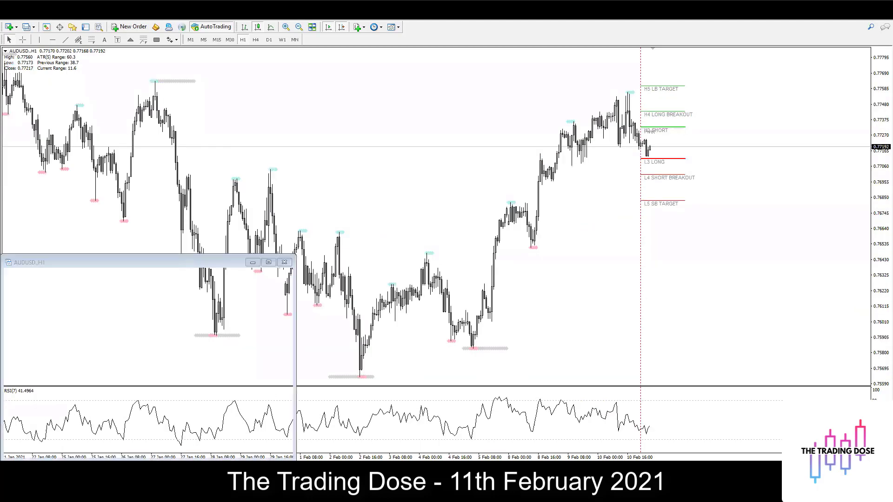
key("ctrl+Tab")
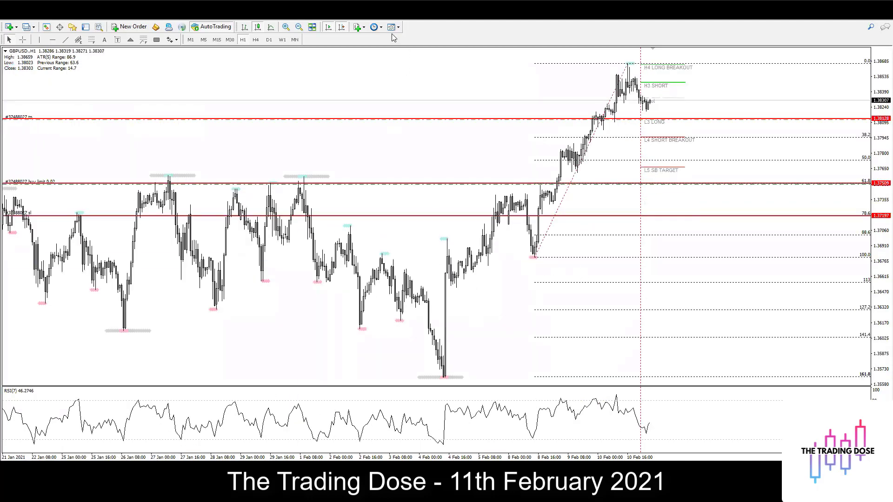
left_click(393, 27)
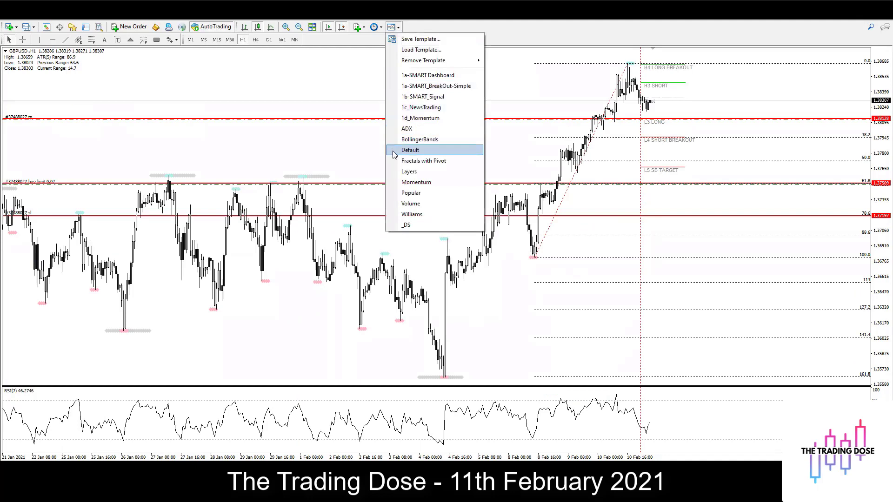
left_click(416, 160)
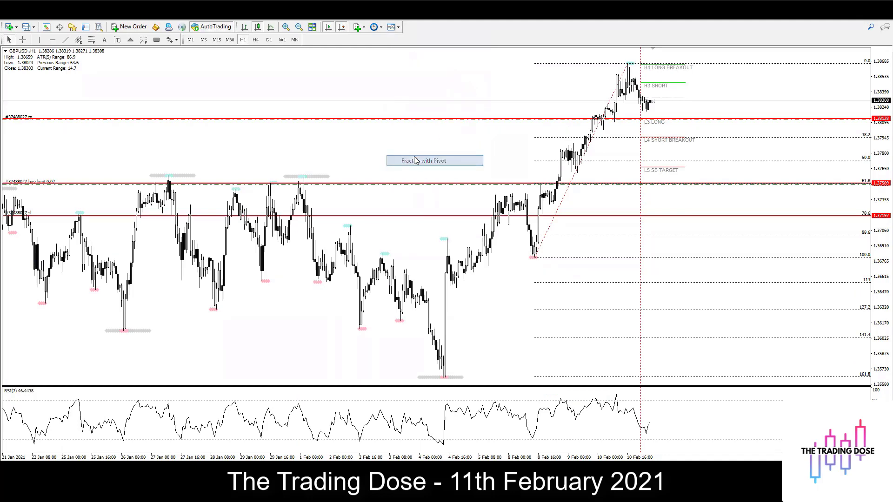
Measure the distance on GBPUSD from the current price down to the buy limit level at 1.3750.
middle_click(670, 102)
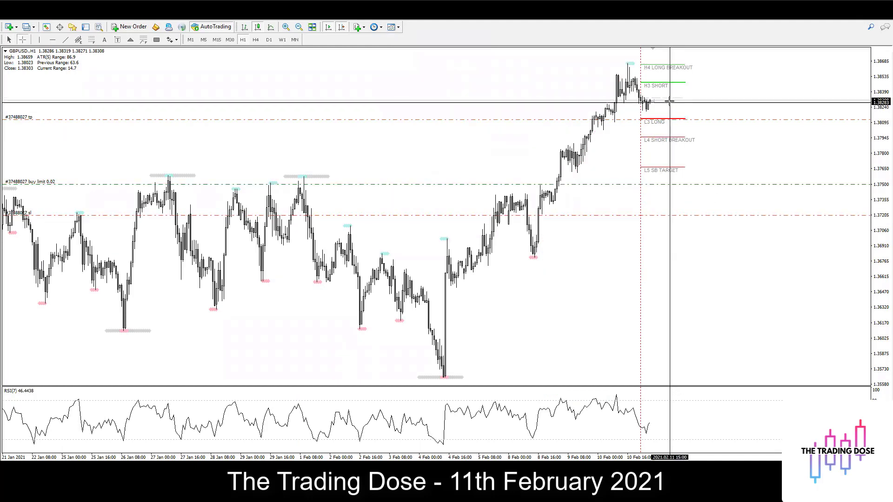
left_click_drag(670, 102, 797, 133)
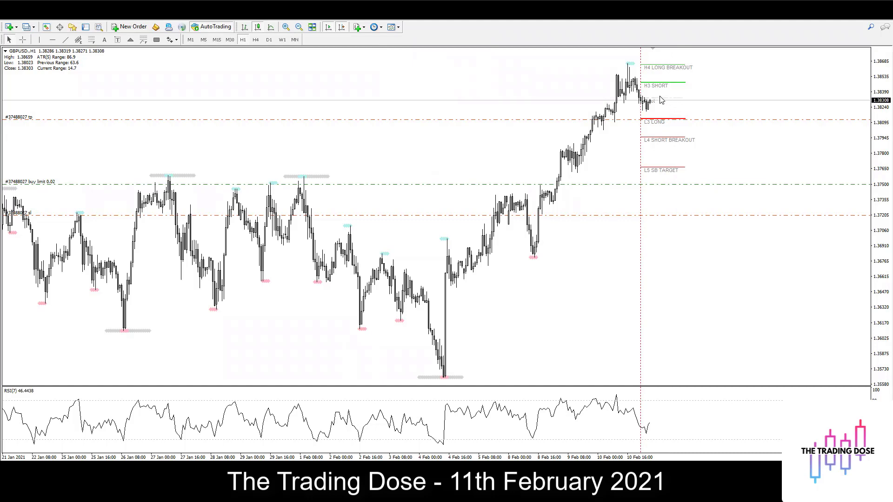
mouse_move(668, 100)
middle_click(702, 98)
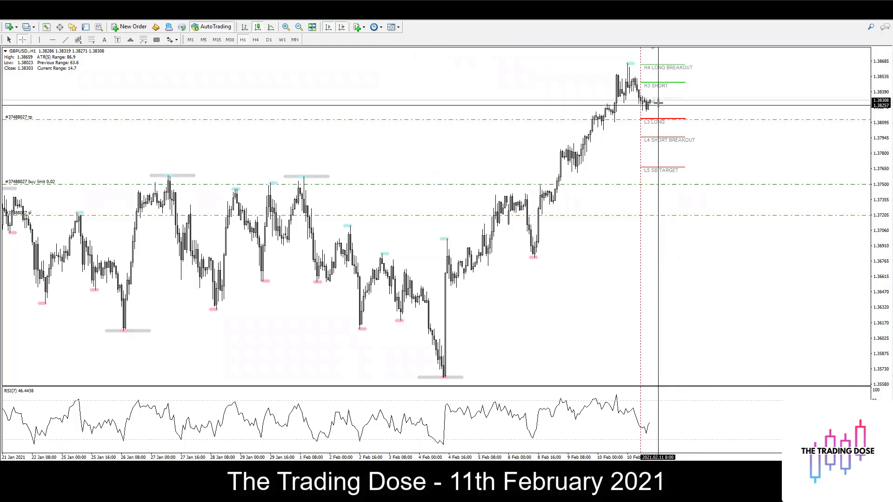
left_click_drag(662, 99, 690, 186)
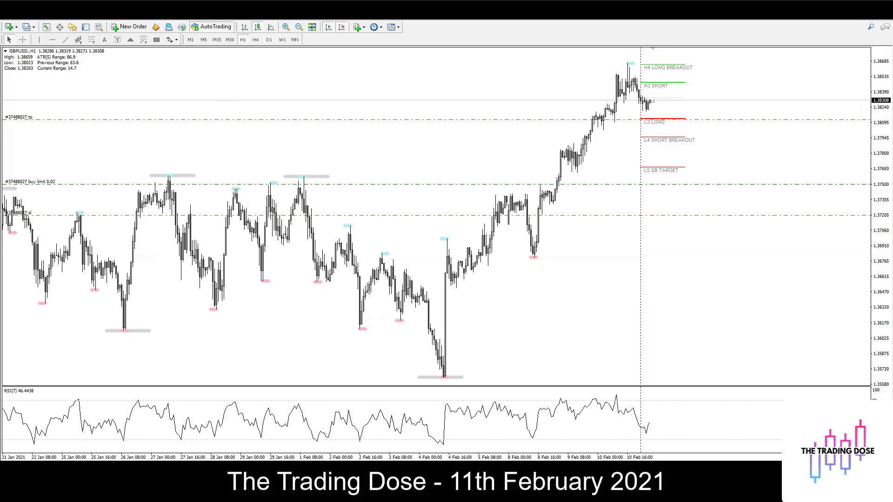
Check the EURUSD and GBPUSD charts, and switch to the Google Slides presentation to show the GBP/USD trade slide.
key("ctrl+Tab")
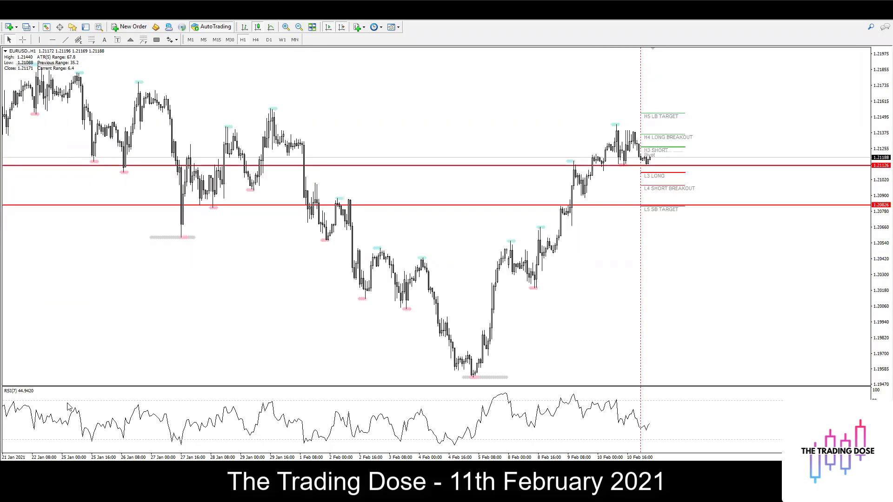
key("ctrl+Tab")
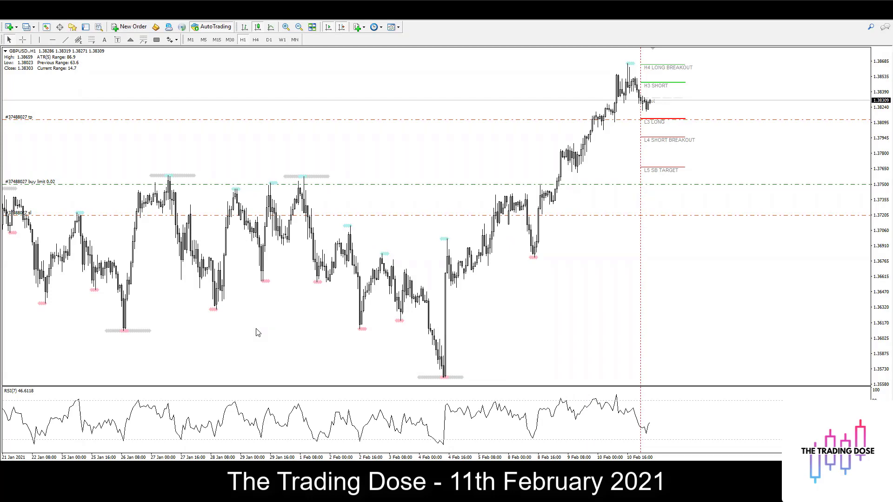
key("alt+Tab")
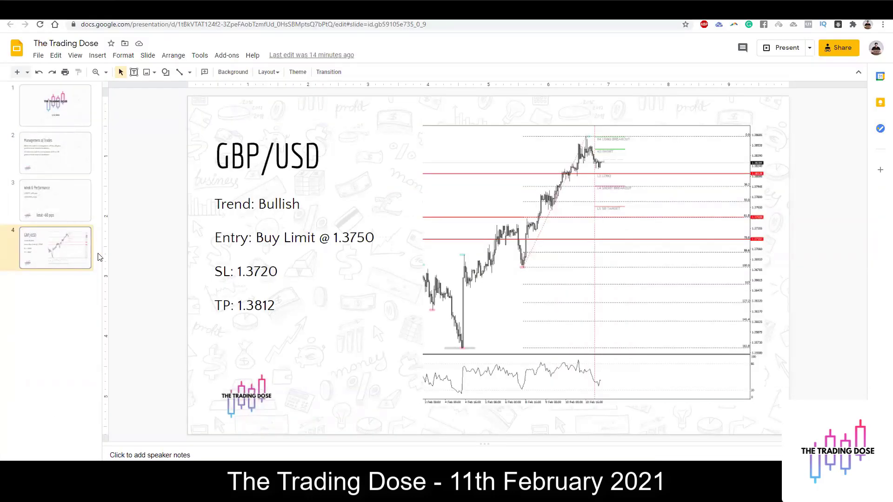
left_click(87, 201)
left_click(64, 251)
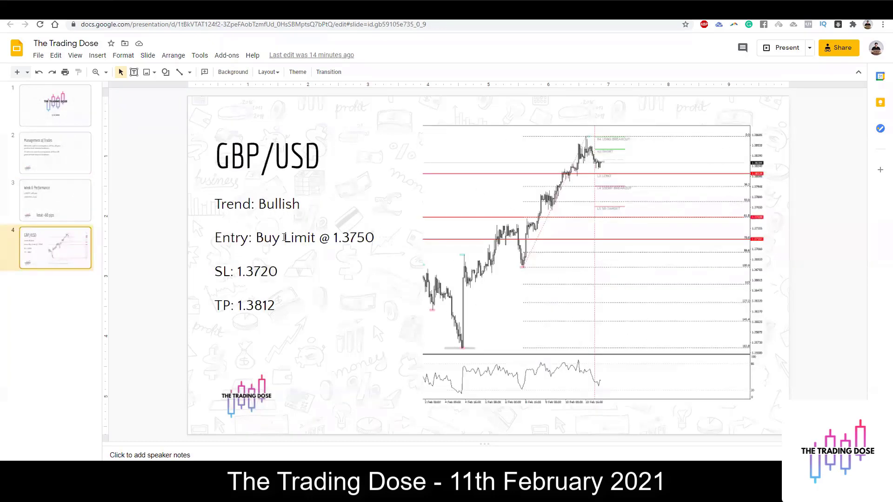